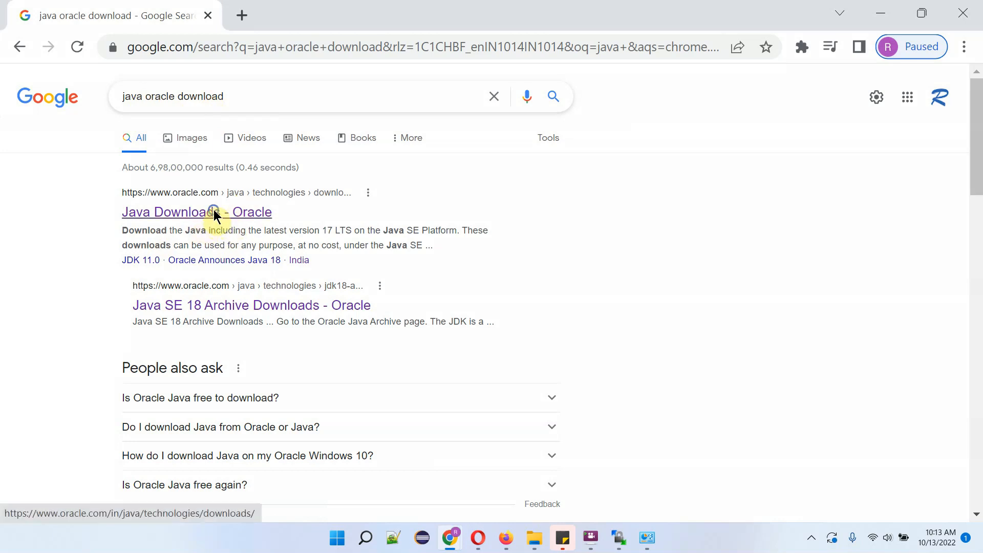
Step: Open the Java Downloads - Oracle search result in a new tab and go to its JDK 19 downloads section
{"action": "right_click", "coordinate": [214, 220]}
{"action": "left_click", "coordinate": [247, 227]}
{"action": "left_click", "coordinate": [285, 14]}
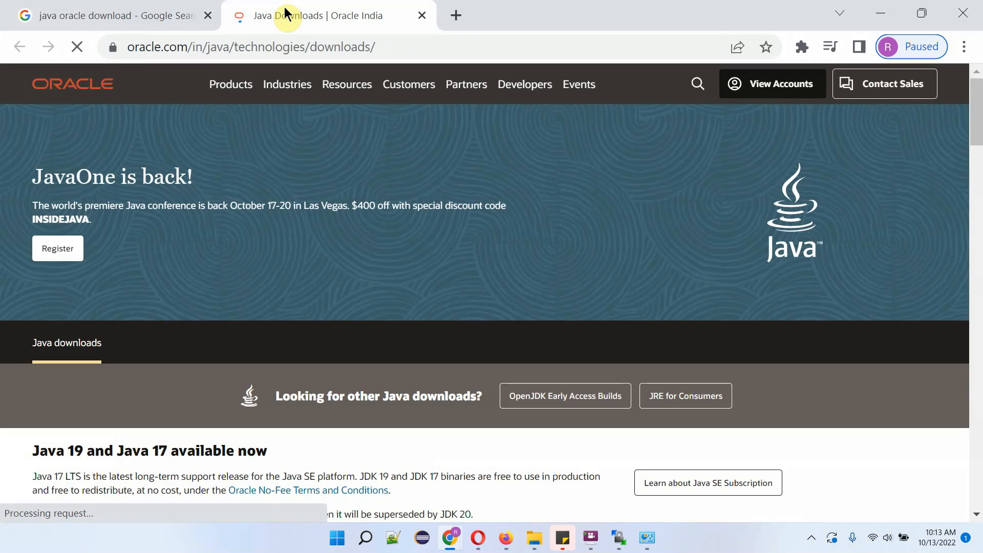
{"action": "scroll", "coordinate": [272, 333], "scroll_direction": "down", "scroll_amount": 10}
{"action": "scroll", "coordinate": [272, 333], "scroll_direction": "up", "scroll_amount": 2}
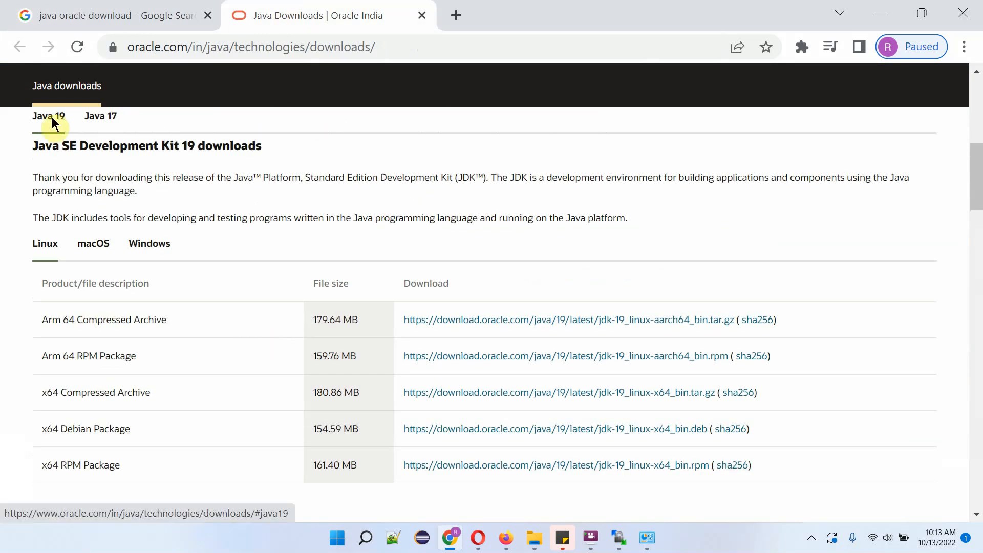
Step: Look over the Java 17 downloads, return to Java 19 and view its macOS packages
{"action": "left_click", "coordinate": [94, 119]}
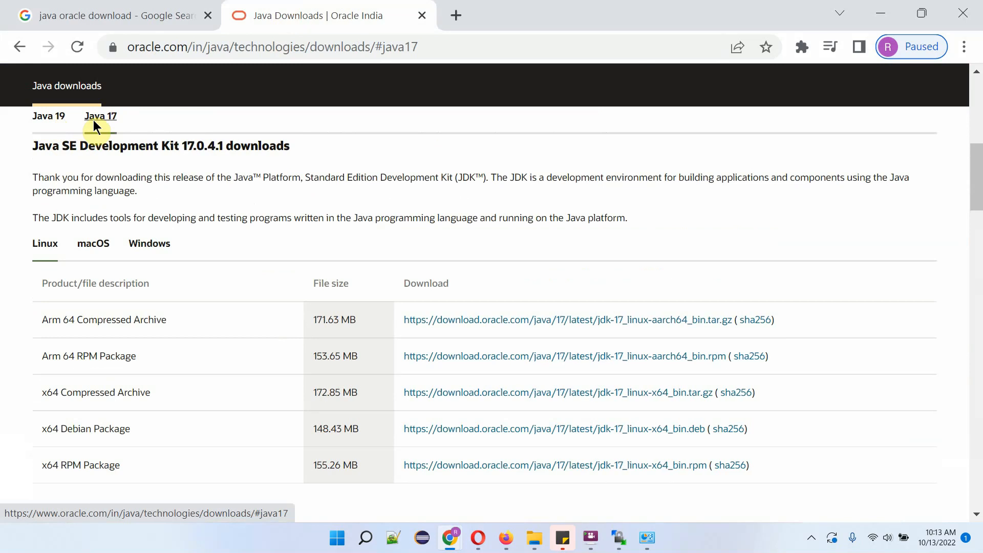
{"action": "left_click", "coordinate": [51, 121]}
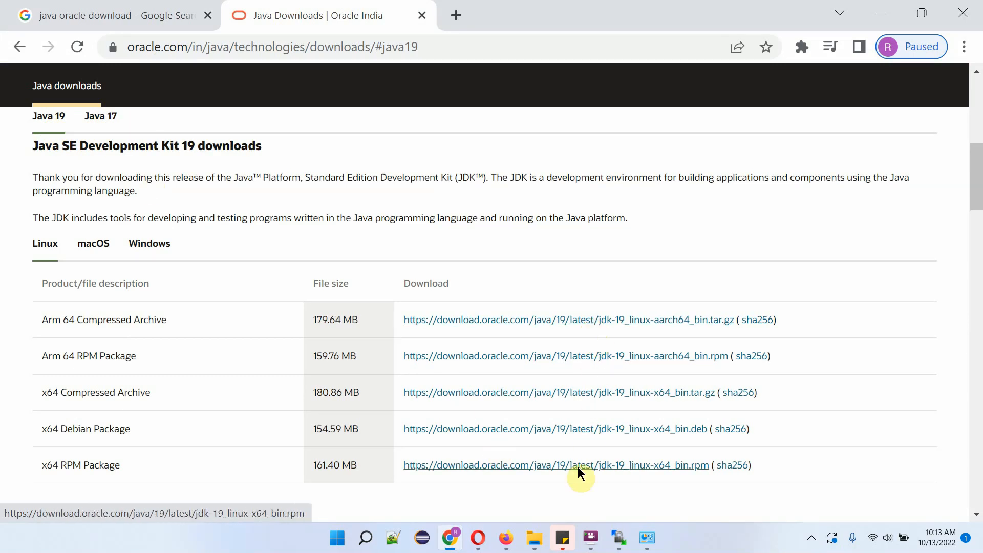
{"action": "left_click", "coordinate": [84, 246]}
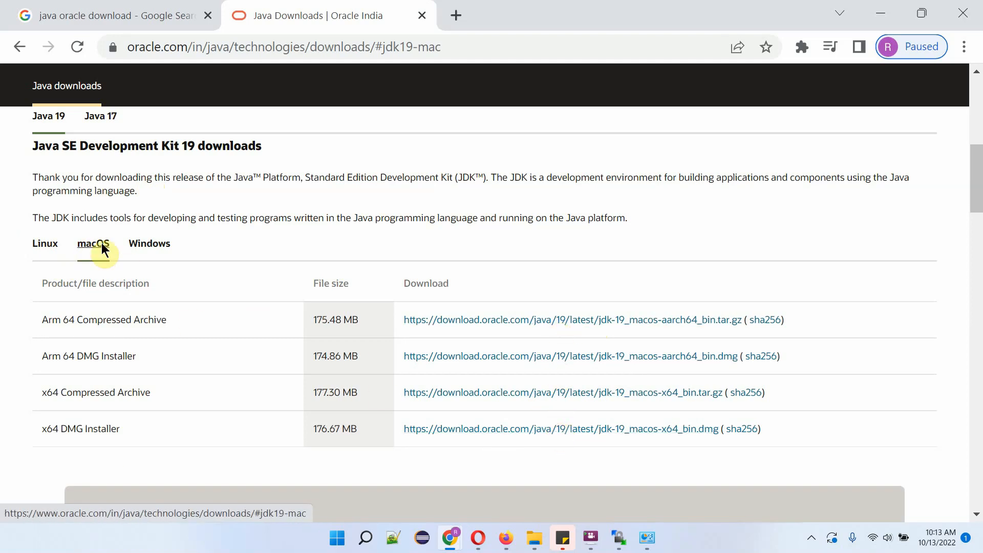
Step: Download the JDK 19 x64 Installer (.exe) for Windows and show the downloaded file in its folder
{"action": "left_click", "coordinate": [152, 248]}
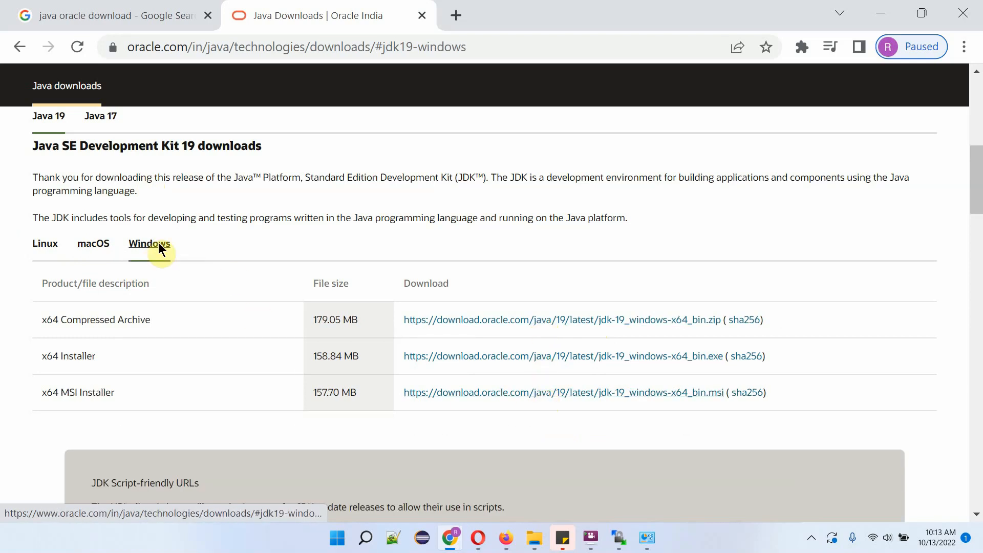
{"action": "left_click", "coordinate": [602, 361]}
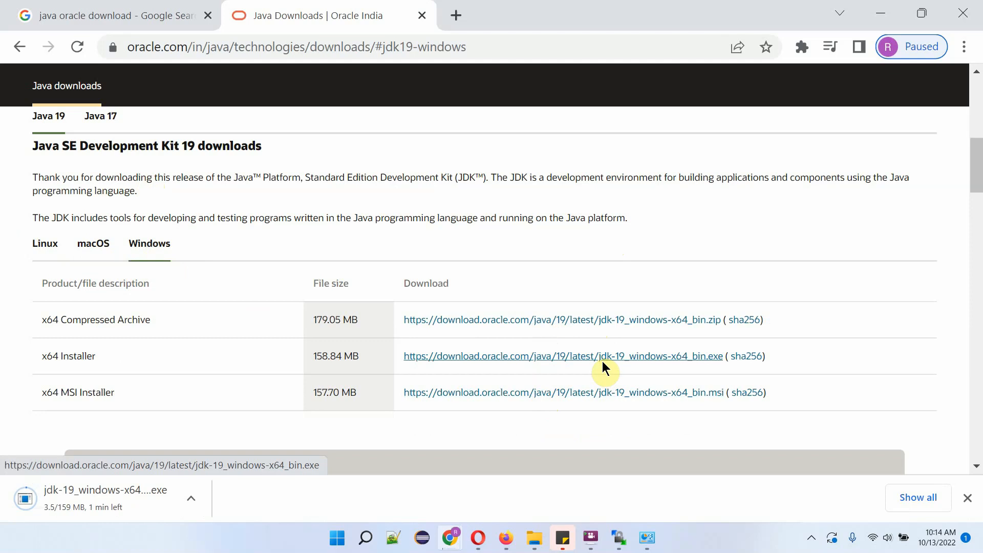
{"action": "left_click", "coordinate": [196, 501]}
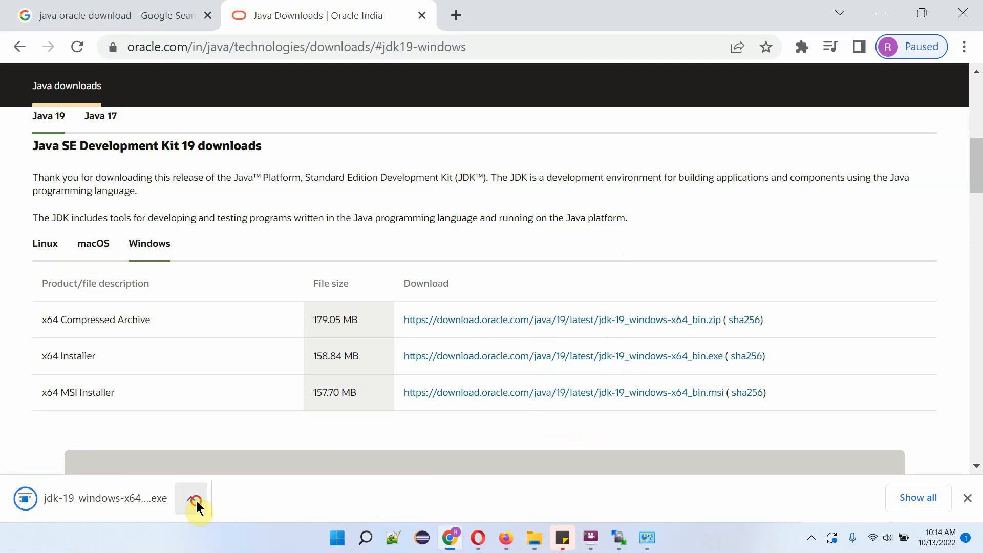
{"action": "left_click", "coordinate": [214, 431]}
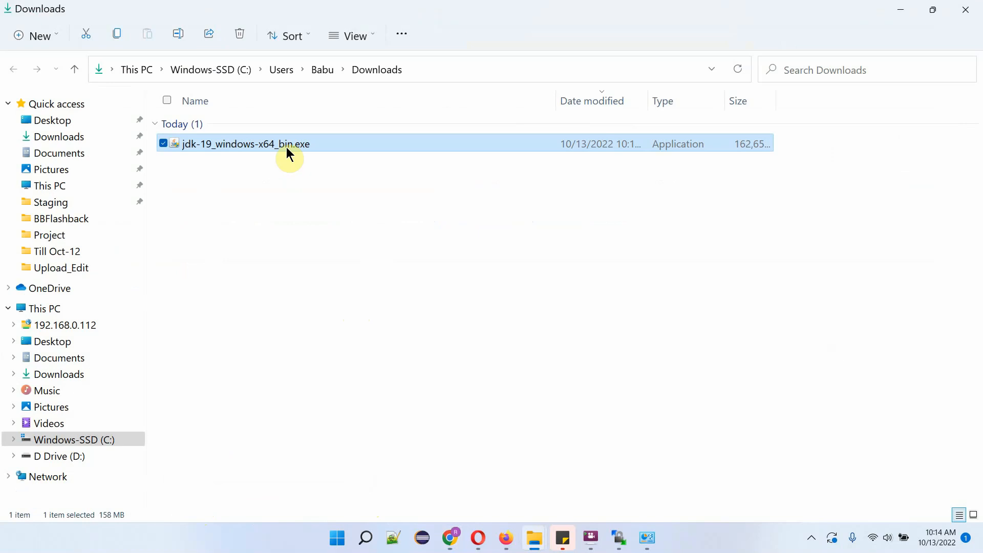
Step: Run jdk-19_windows-x64_bin.exe and proceed past the welcome page to the destination folder page
{"action": "mouse_move", "coordinate": [287, 148]}
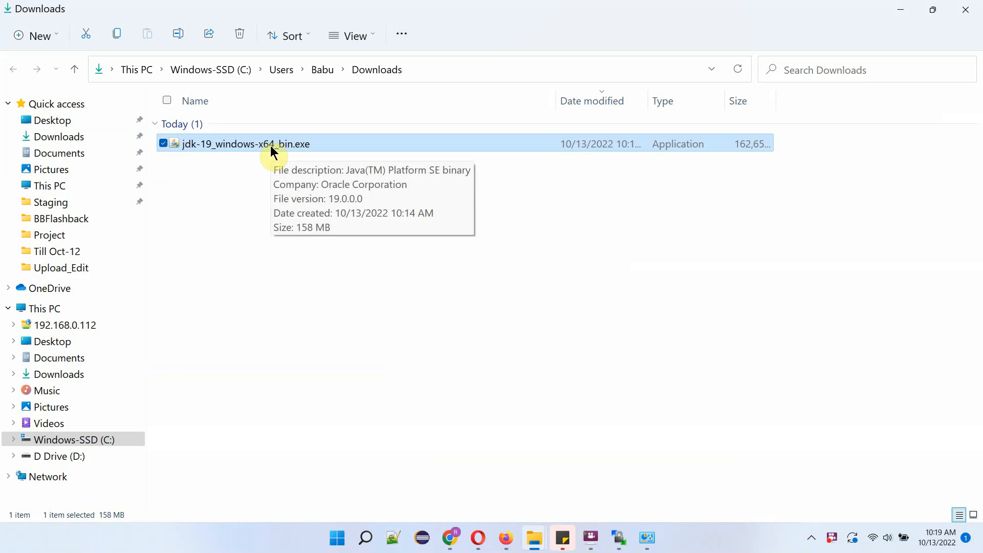
{"action": "double_click", "coordinate": [271, 147]}
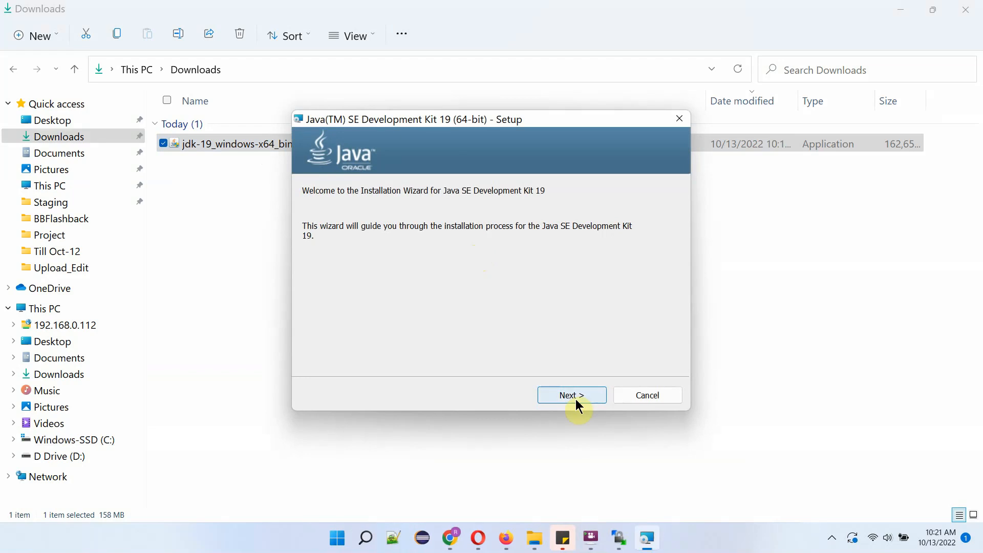
{"action": "left_click", "coordinate": [574, 399]}
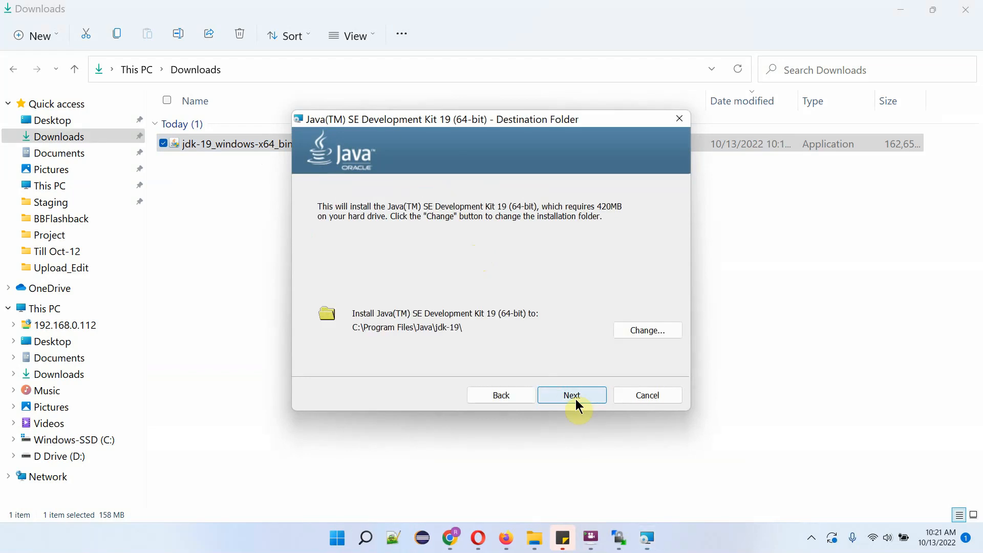
Step: Change the JDK installation folder path to C:\Java\jdk-19\
{"action": "left_click", "coordinate": [639, 333]}
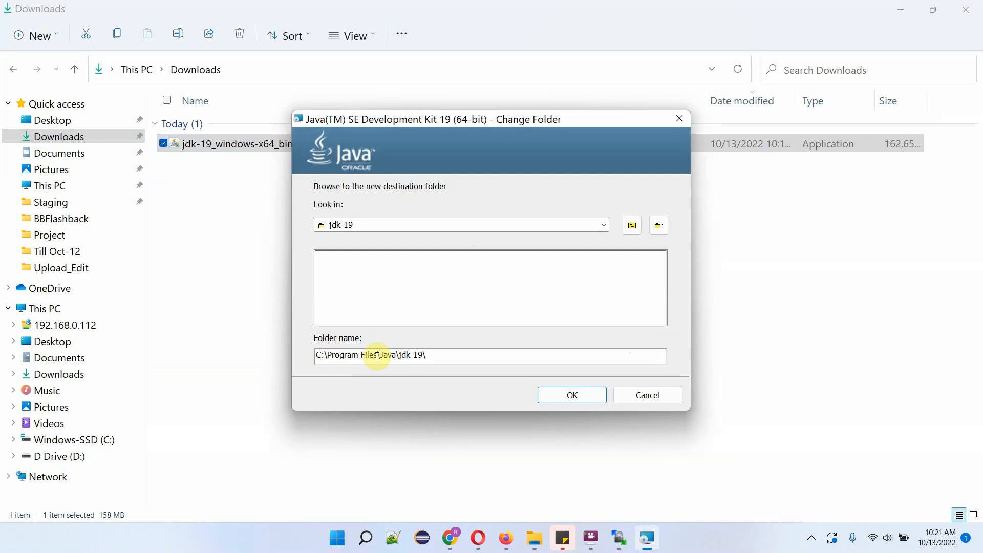
{"action": "key", "text": "BackSpace"}
{"action": "key", "text": "BackSpace"}
{"action": "key", "text": "BackSpace"}
{"action": "key", "text": "BackSpace"}
{"action": "key", "text": "BackSpace"}
{"action": "key", "text": "BackSpace"}
{"action": "key", "text": "BackSpace"}
{"action": "key", "text": "BackSpace"}
{"action": "key", "text": "BackSpace"}
{"action": "key", "text": "BackSpace"}
{"action": "key", "text": "BackSpace"}
{"action": "key", "text": "BackSpace"}
{"action": "key", "text": "BackSpace"}
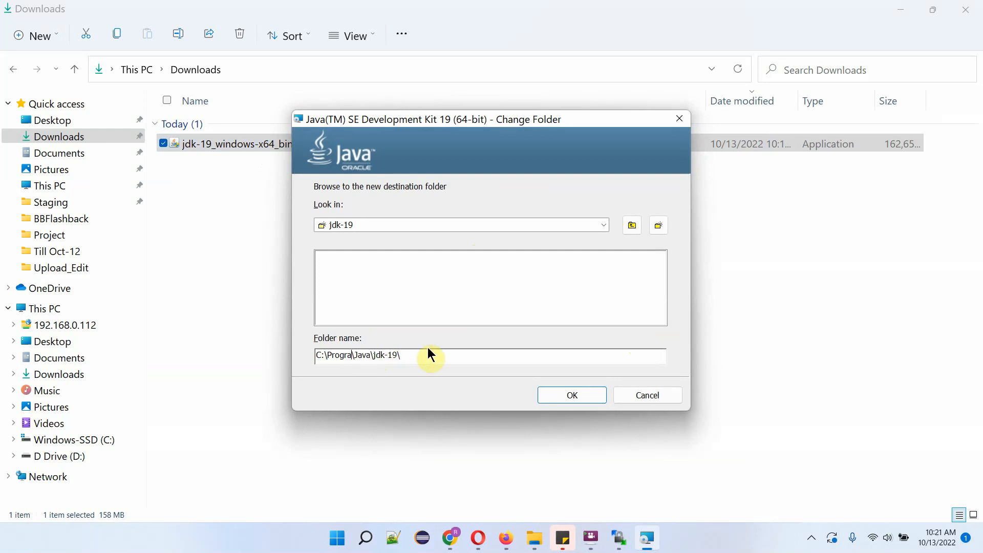
{"action": "key", "text": "BackSpace"}
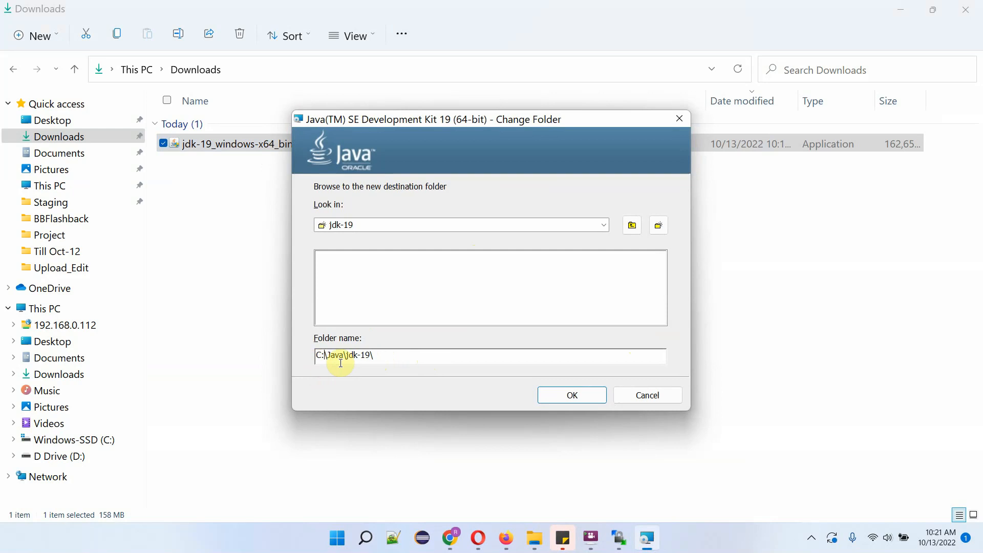
Step: Switch to File Explorer and check the Java folder on the C: drive and its path
{"action": "mouse_move", "coordinate": [534, 538]}
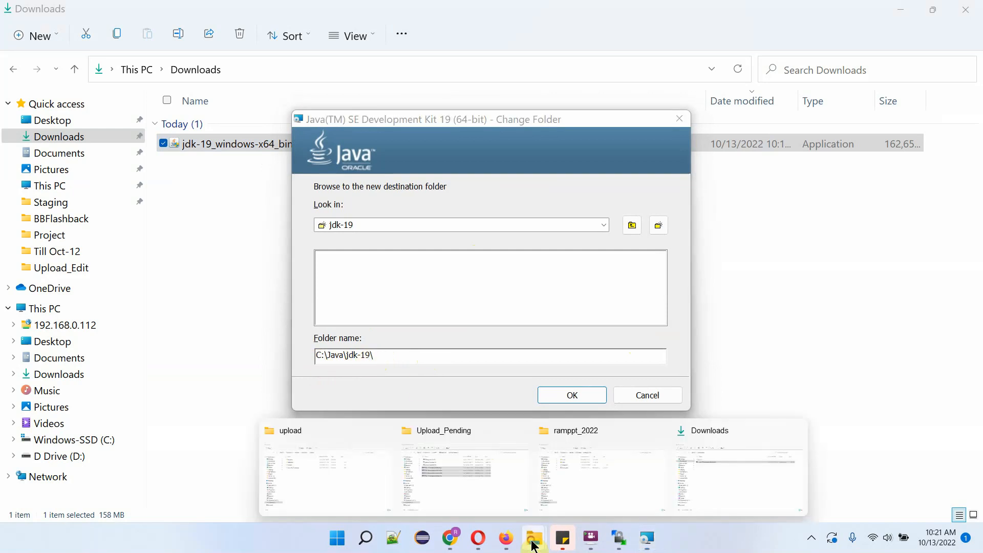
{"action": "left_click", "coordinate": [699, 501]}
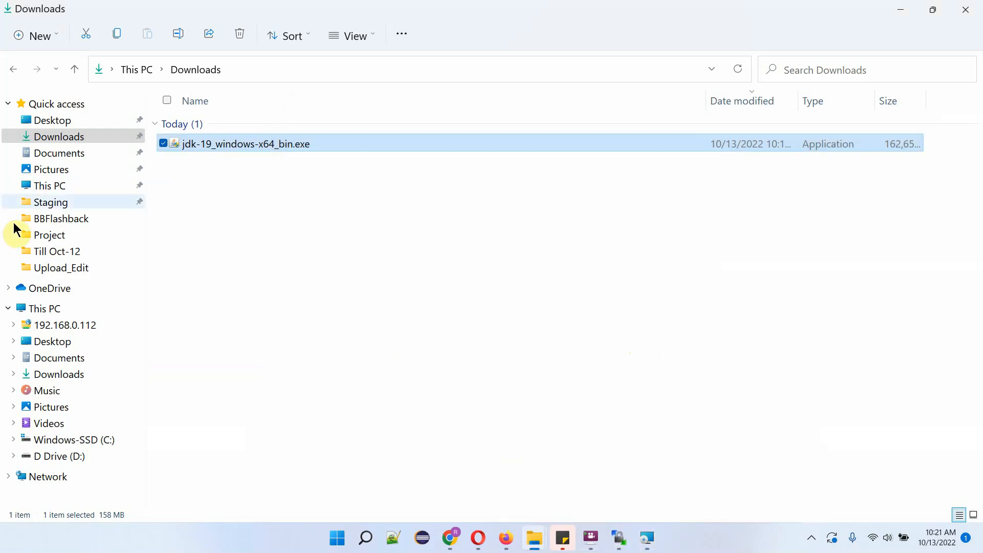
{"action": "left_click", "coordinate": [81, 439]}
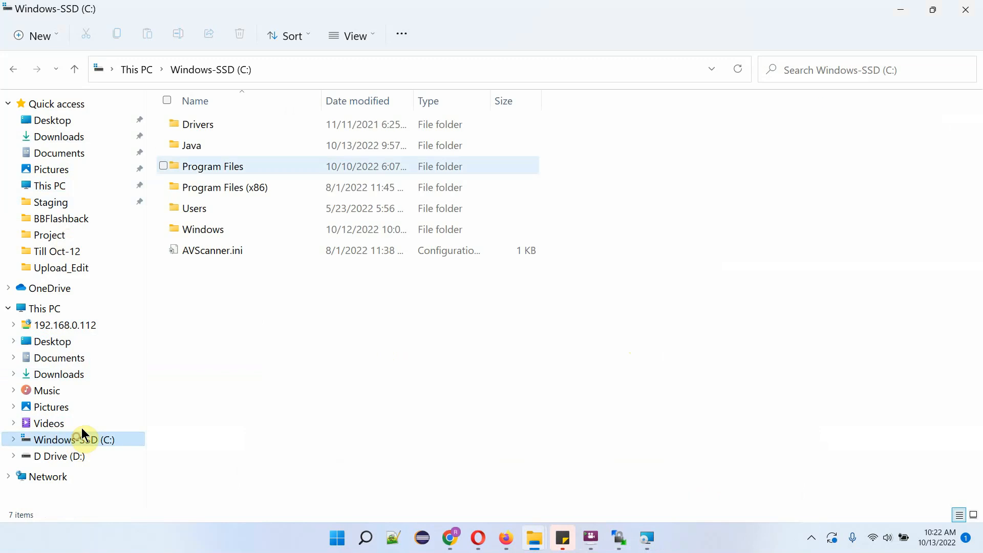
{"action": "double_click", "coordinate": [189, 147]}
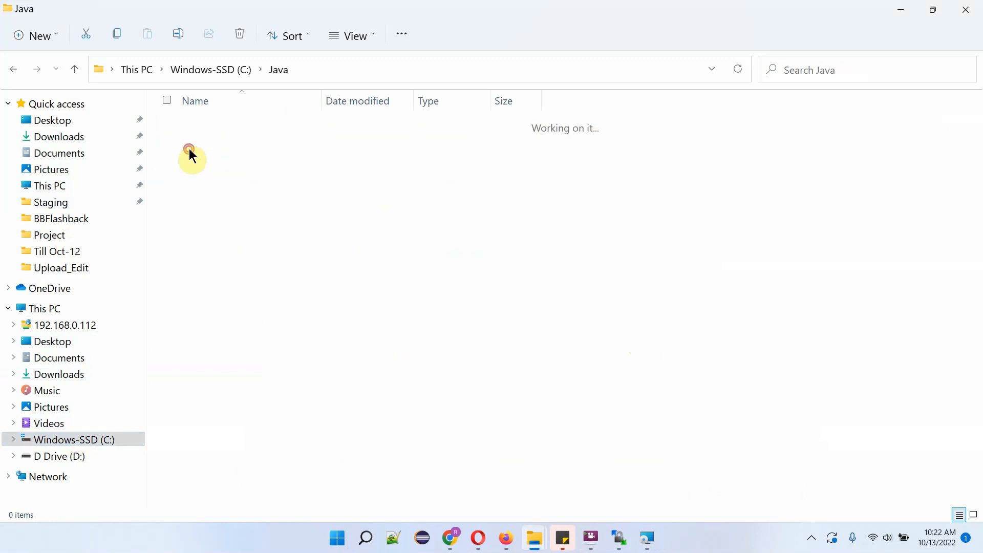
{"action": "left_click", "coordinate": [305, 71]}
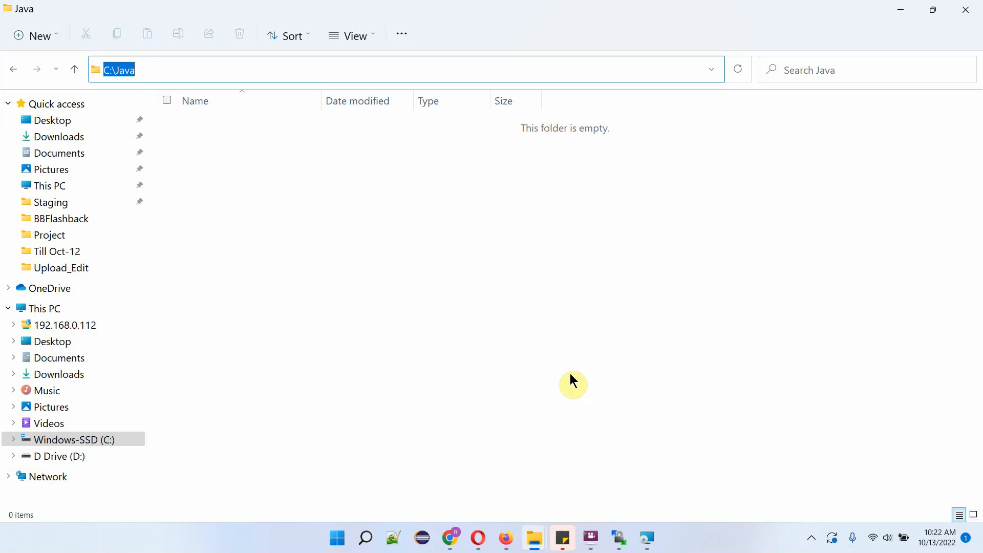
Step: Return to the JDK setup wizard, accept the new destination folder, install the JDK and close the wizard
{"action": "left_click", "coordinate": [647, 538]}
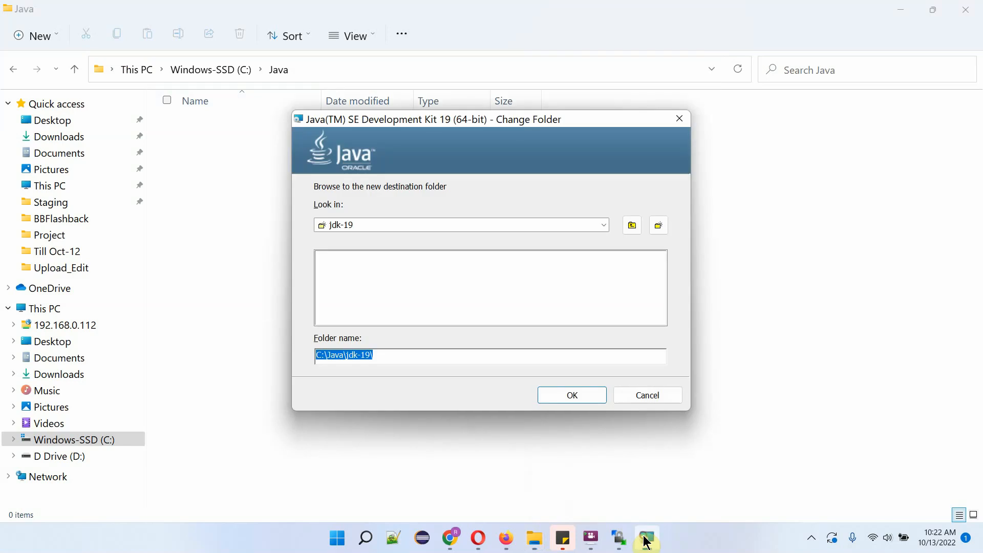
{"action": "left_click", "coordinate": [571, 395]}
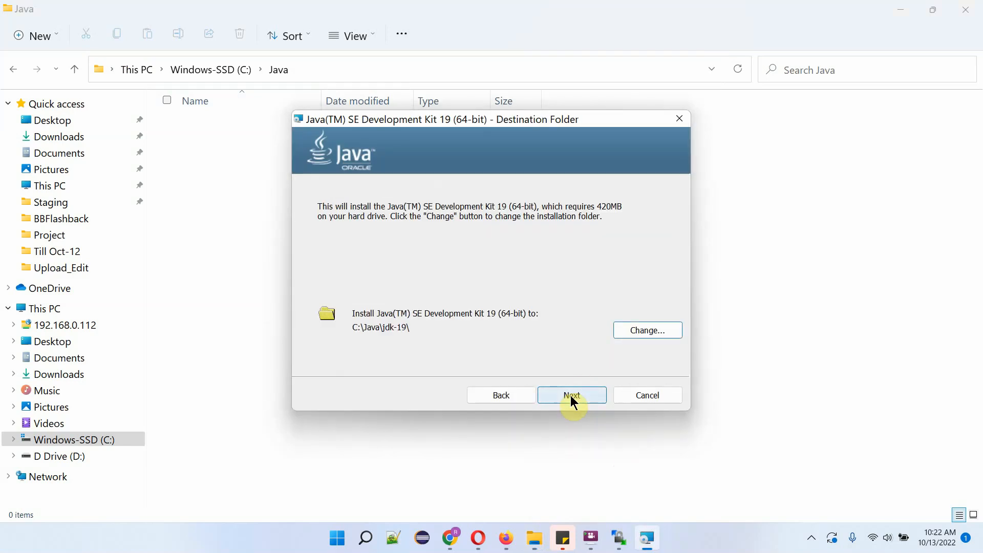
{"action": "left_click", "coordinate": [572, 398]}
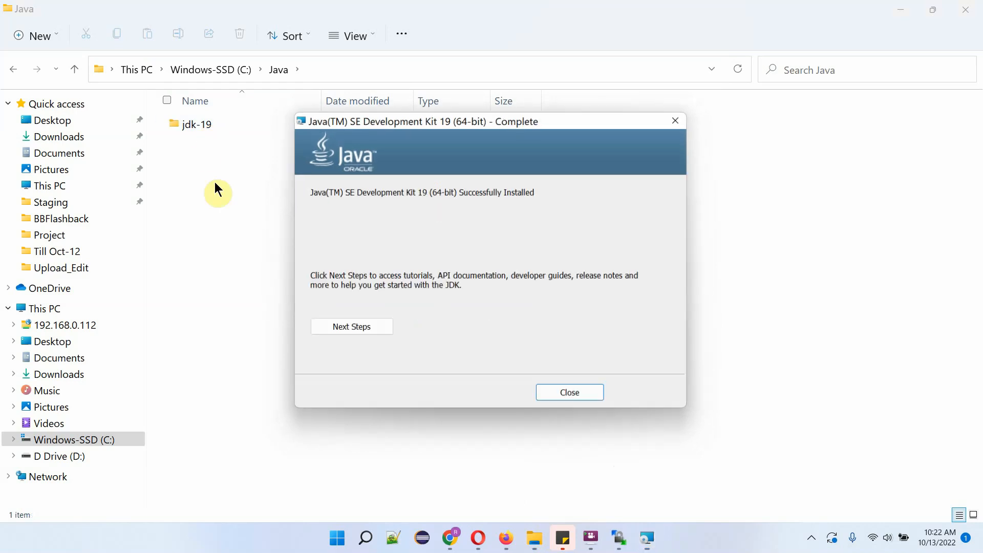
{"action": "left_click", "coordinate": [566, 395]}
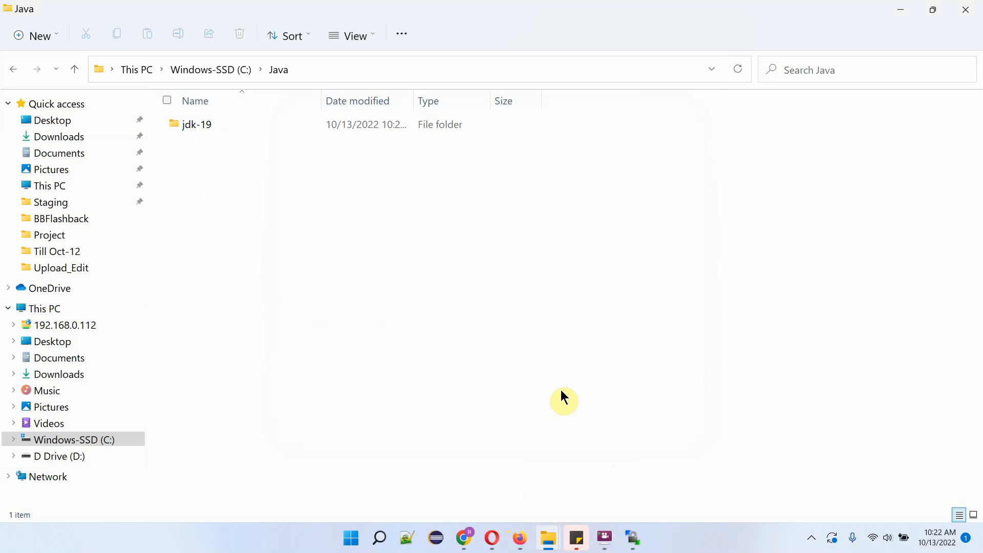
Step: Inspect the installed jdk-19 folder, its bin folder and the server subfolder, and return to jdk-19
{"action": "mouse_move", "coordinate": [209, 131]}
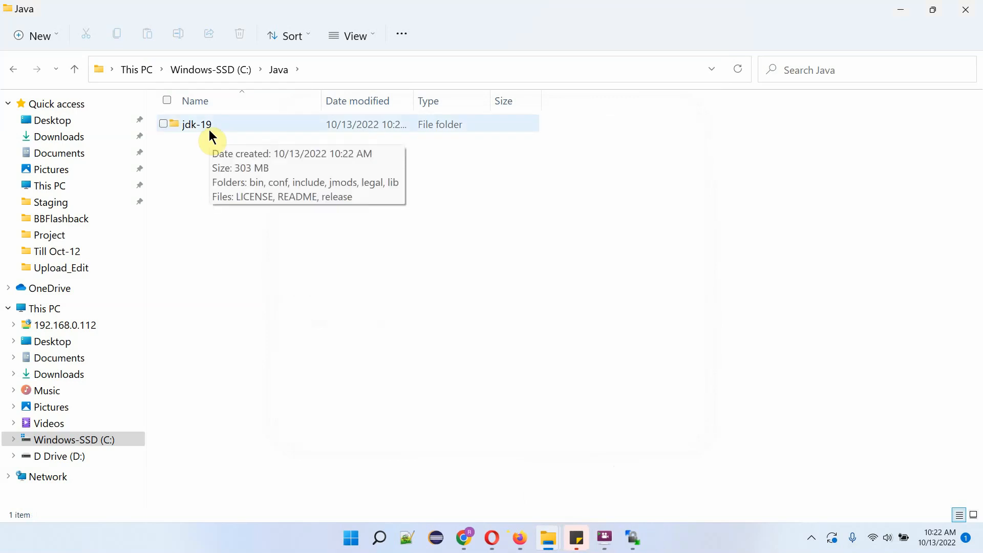
{"action": "double_click", "coordinate": [210, 131]}
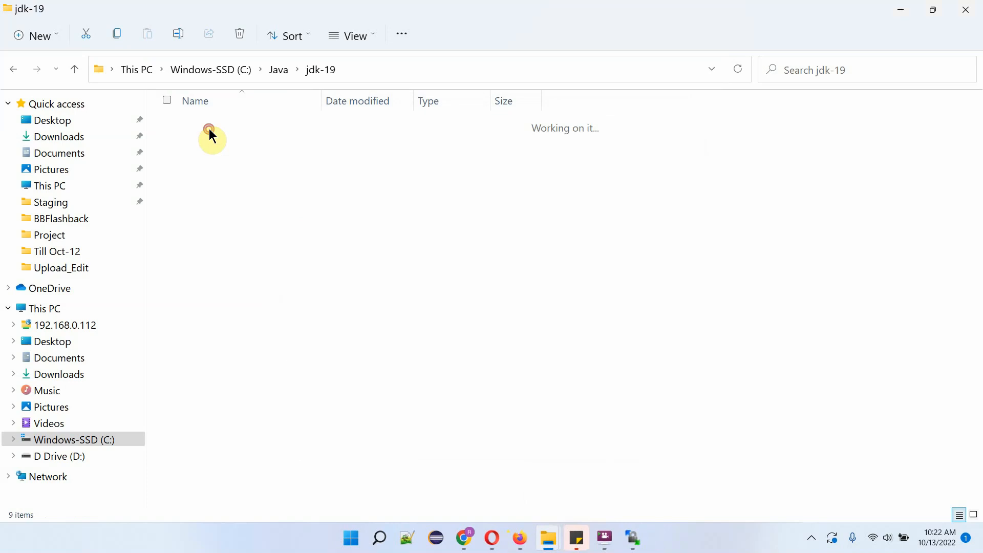
{"action": "double_click", "coordinate": [193, 129]}
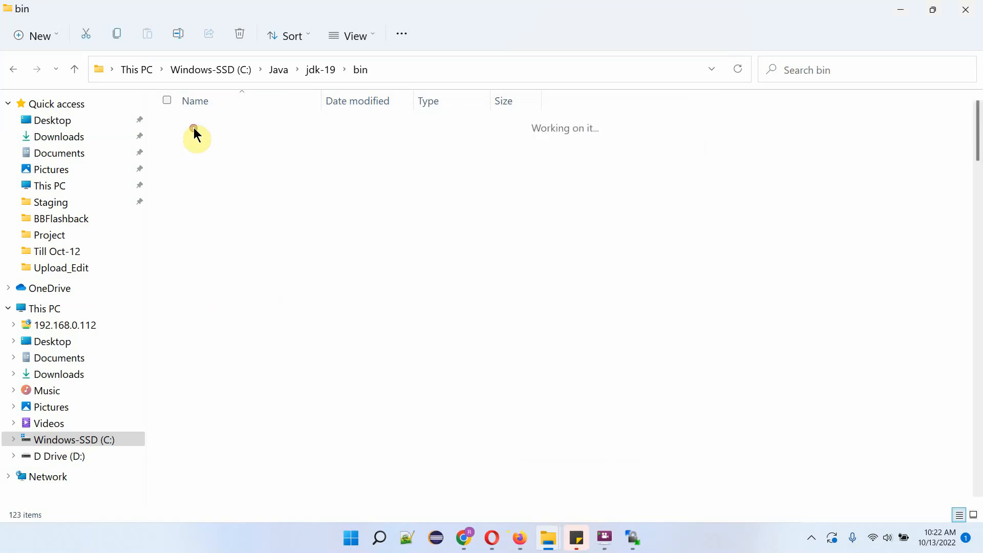
{"action": "double_click", "coordinate": [194, 130]}
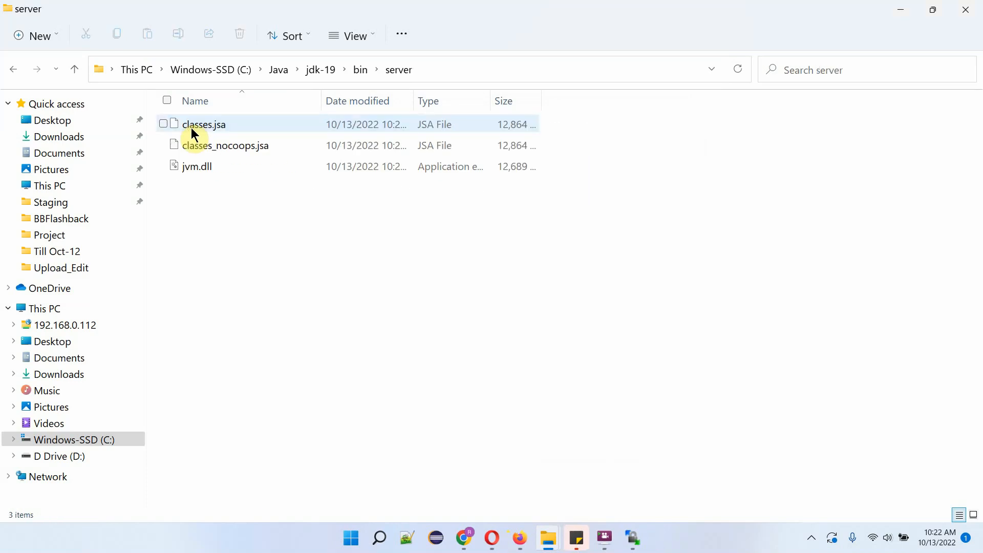
{"action": "left_click", "coordinate": [76, 69]}
{"action": "left_click", "coordinate": [75, 69]}
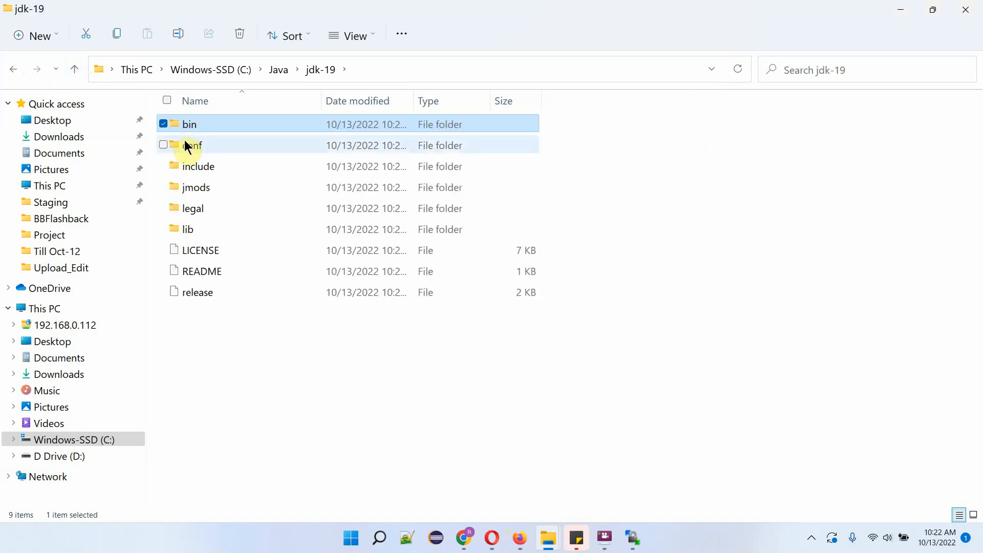
Step: Look inside the conf and include folders of jdk-19 and return to jdk-19
{"action": "double_click", "coordinate": [185, 142]}
{"action": "left_click", "coordinate": [75, 69]}
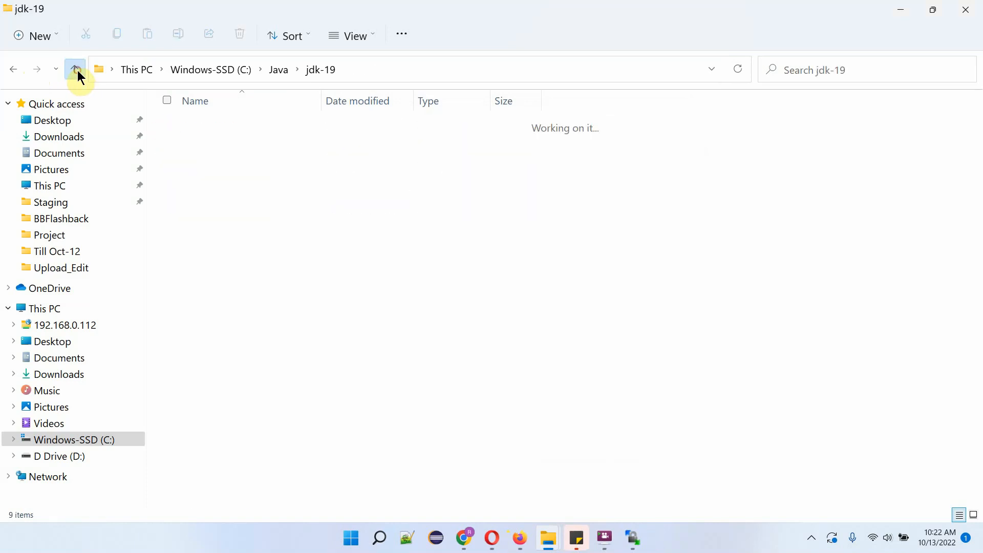
{"action": "double_click", "coordinate": [202, 169]}
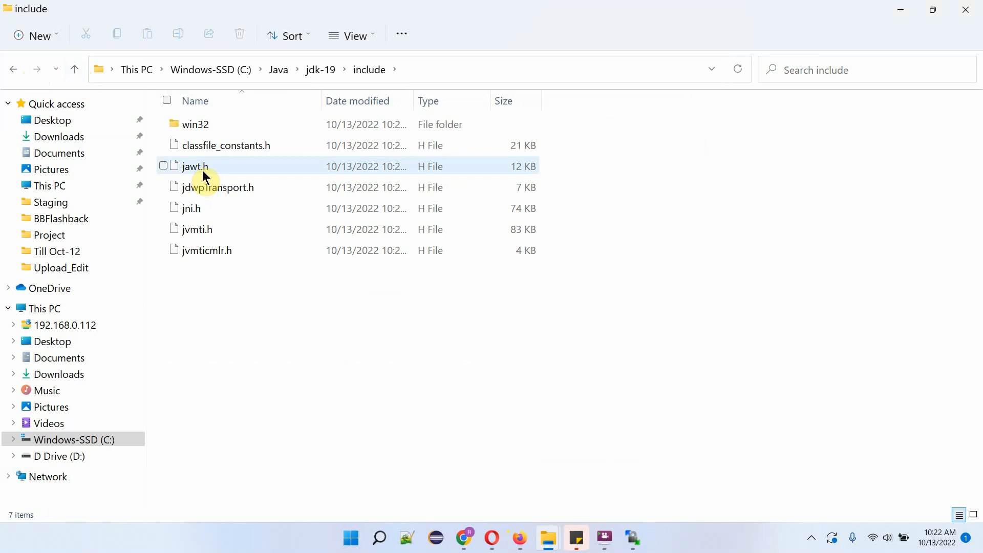
{"action": "left_click", "coordinate": [74, 71]}
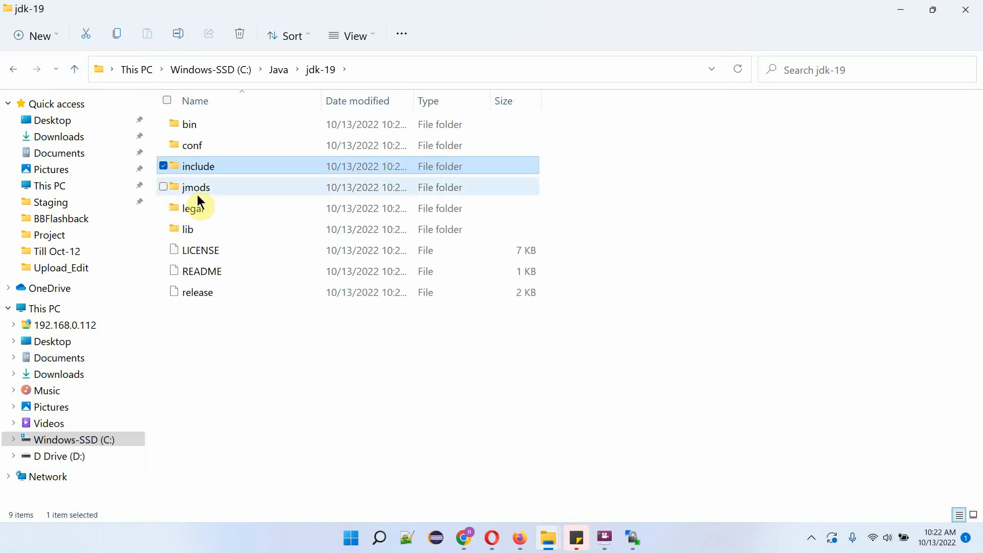
Step: Examine the lib folder of jdk-19 together with its jfr and security subfolders
{"action": "double_click", "coordinate": [191, 231]}
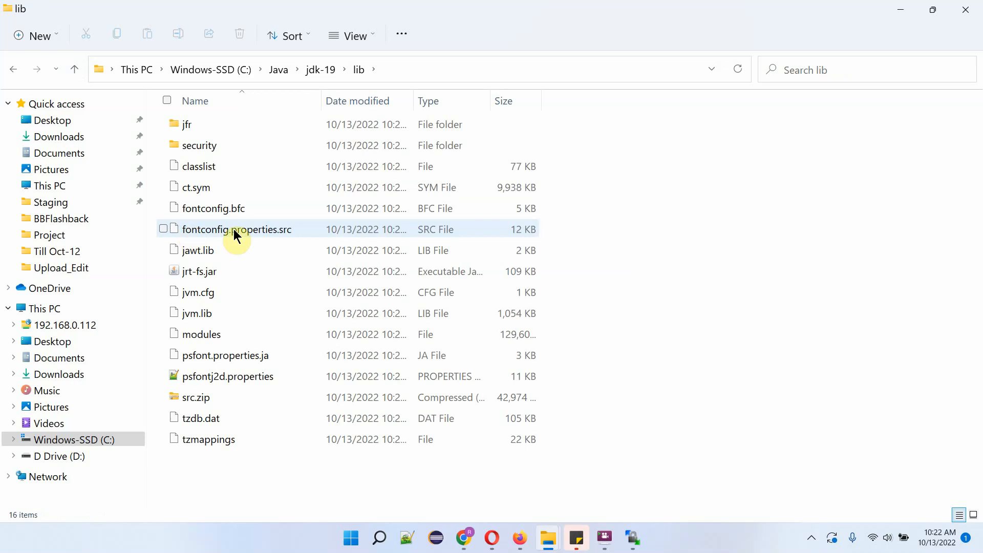
{"action": "double_click", "coordinate": [191, 125]}
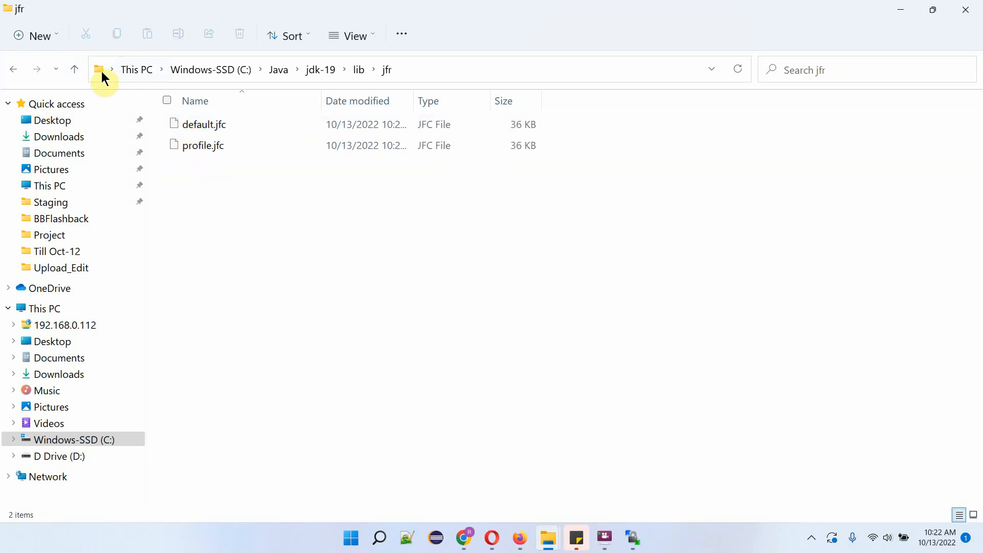
{"action": "left_click", "coordinate": [74, 70]}
{"action": "double_click", "coordinate": [181, 146]}
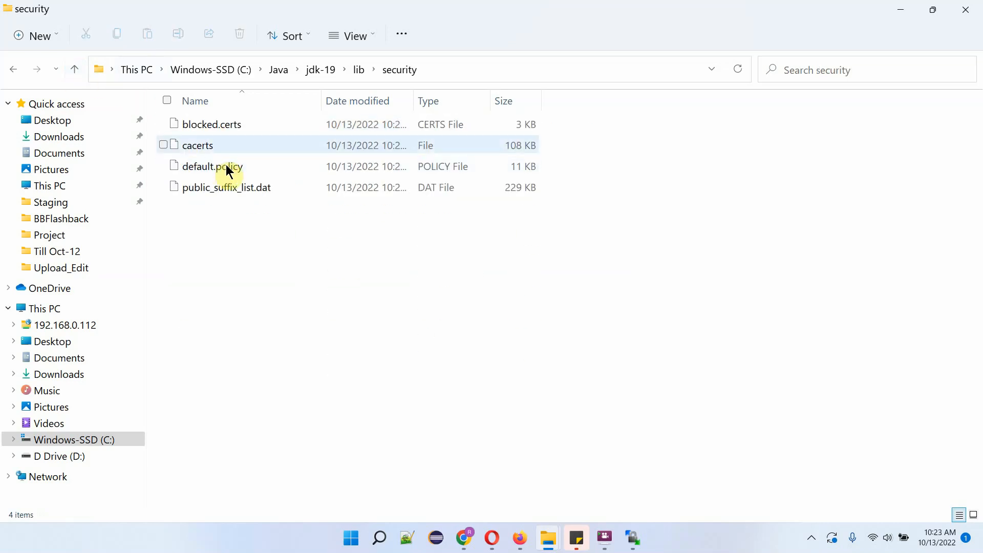
Step: Return from the security folder to jdk-19, open its bin folder and copy the path C:\Java\jdk-19\bin
{"action": "left_click", "coordinate": [76, 70]}
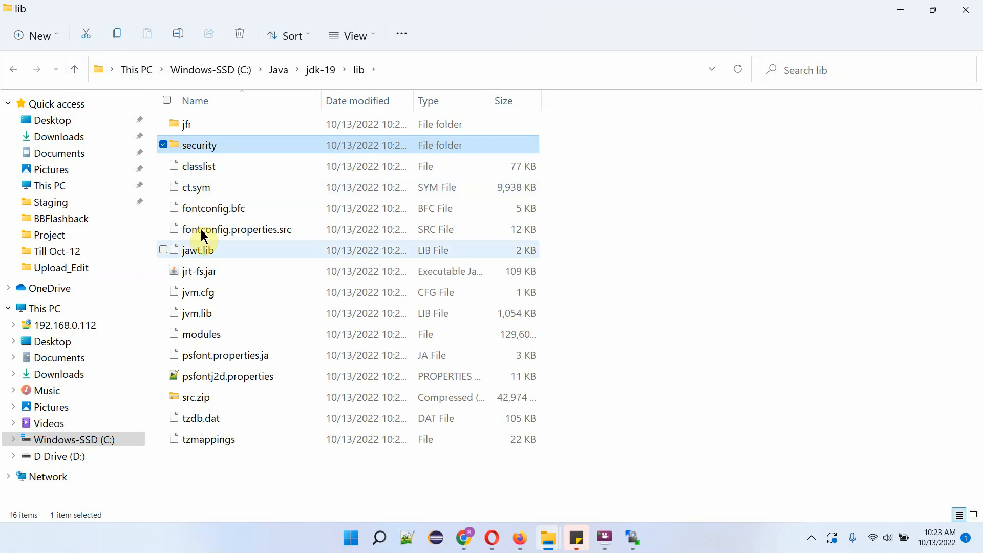
{"action": "left_click", "coordinate": [319, 72]}
{"action": "left_click", "coordinate": [327, 361]}
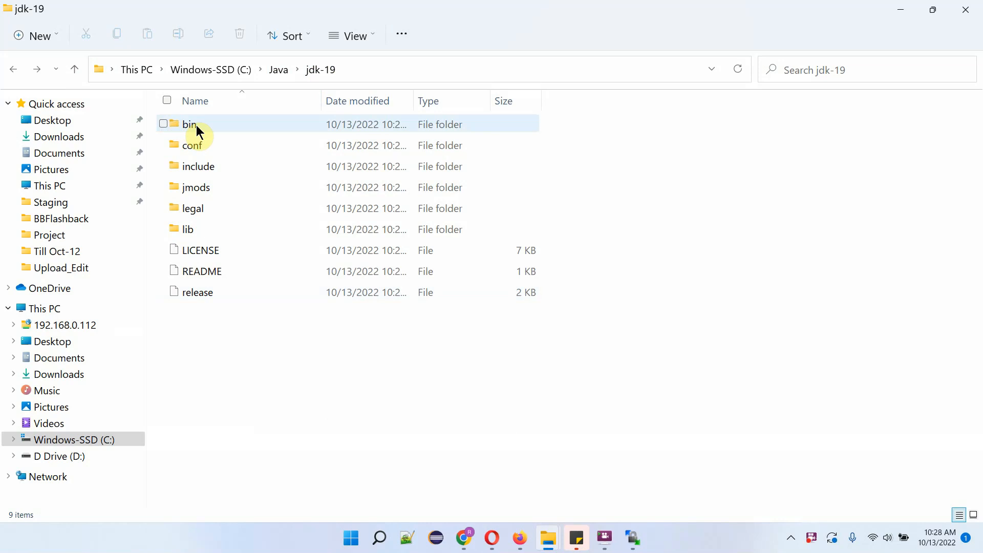
{"action": "double_click", "coordinate": [197, 128]}
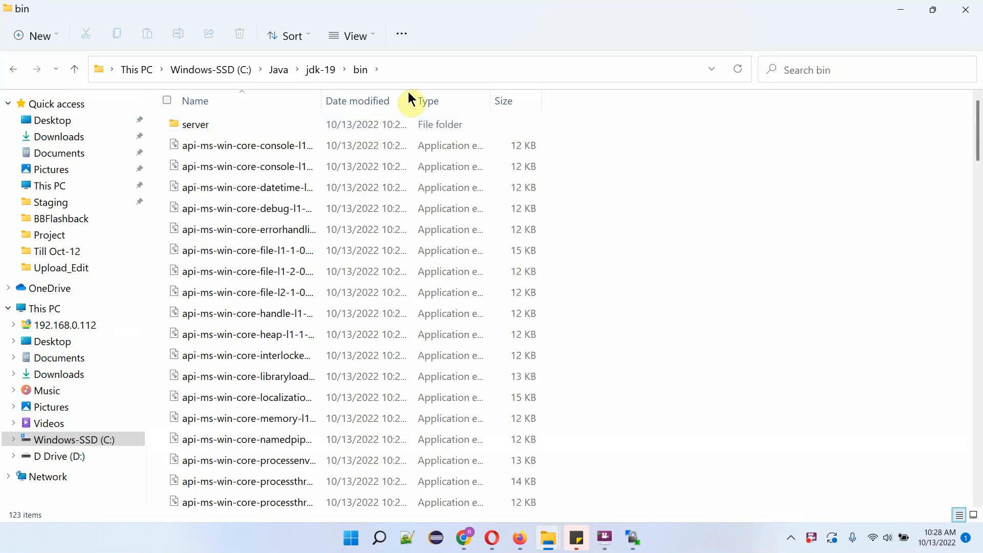
{"action": "left_click", "coordinate": [418, 68]}
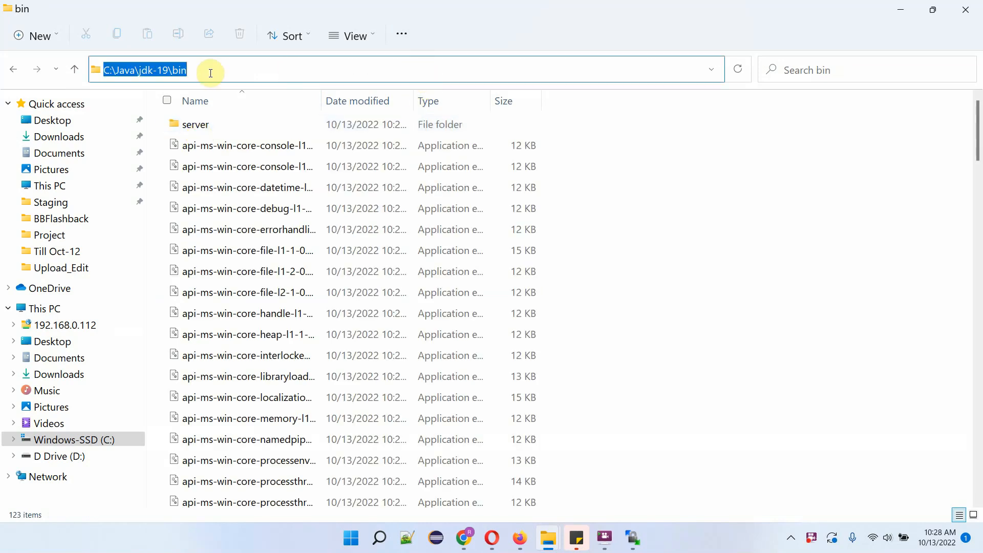
{"action": "right_click", "coordinate": [182, 70]}
{"action": "left_click", "coordinate": [31, 127]}
Step: Open the properties of This PC and bring up the Environment Variables dialog through the advanced system settings
{"action": "left_click", "coordinate": [41, 310]}
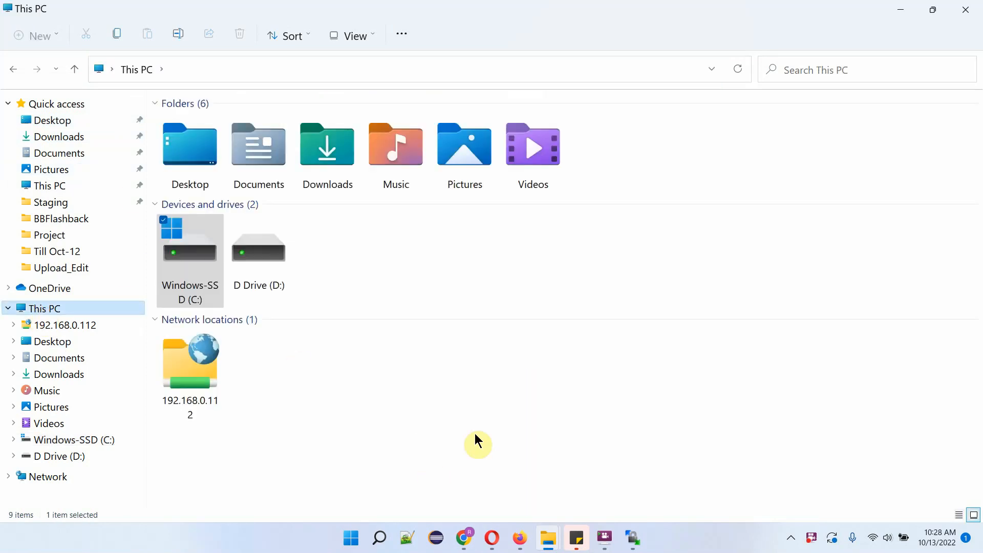
{"action": "right_click", "coordinate": [475, 434]}
{"action": "left_click", "coordinate": [546, 419]}
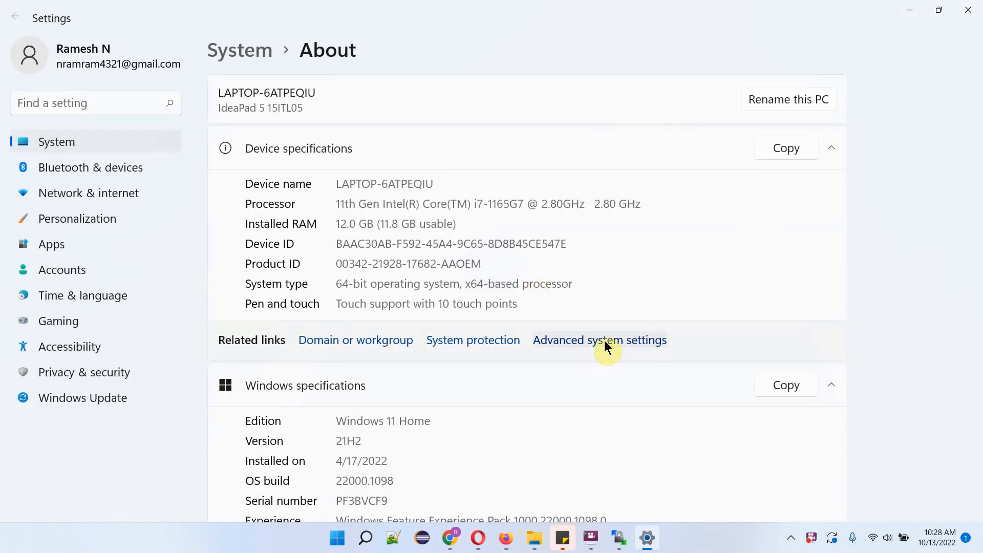
{"action": "left_click", "coordinate": [604, 342]}
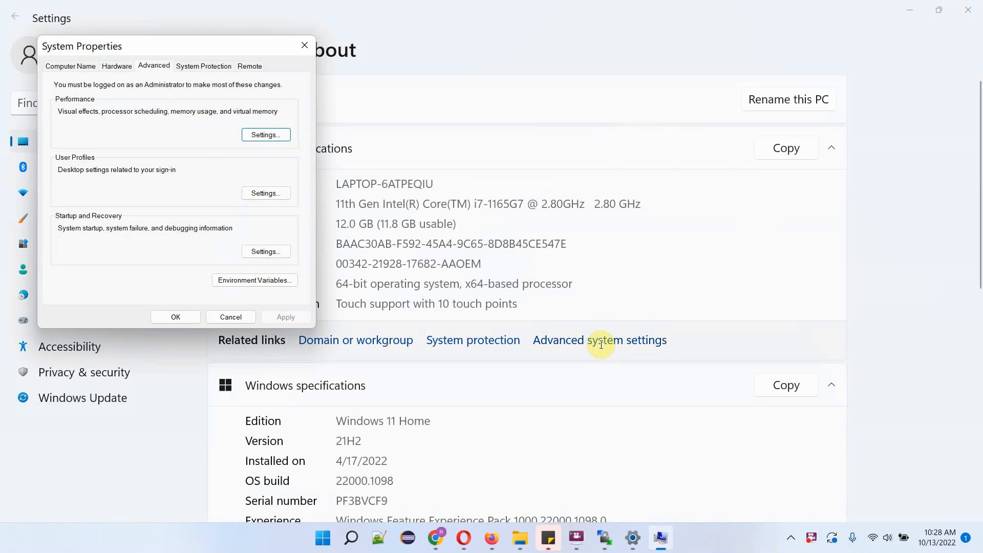
{"action": "left_click", "coordinate": [256, 280]}
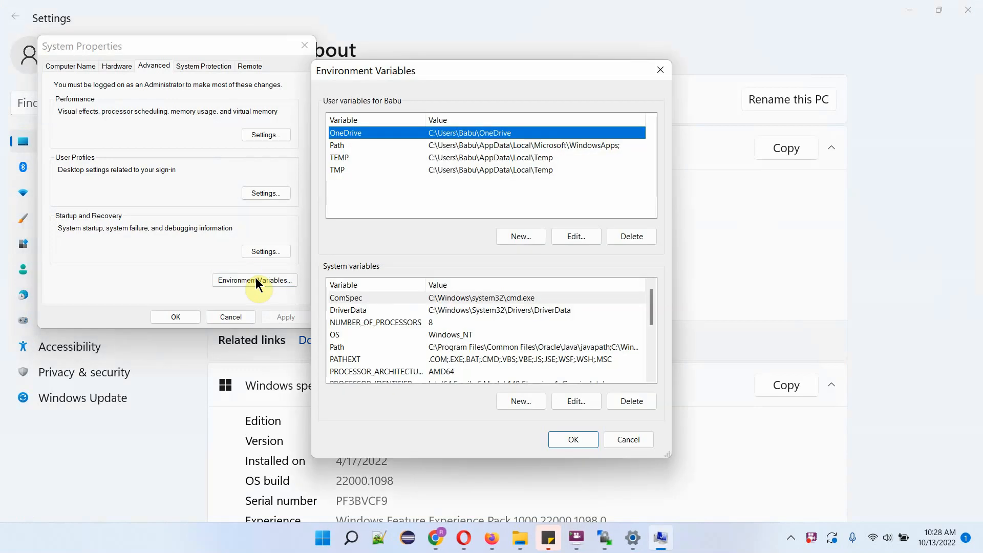
Step: Add C:\Java\jdk-19\bin as a new entry to the system variable Path and confirm all open dialogs
{"action": "left_click", "coordinate": [340, 350]}
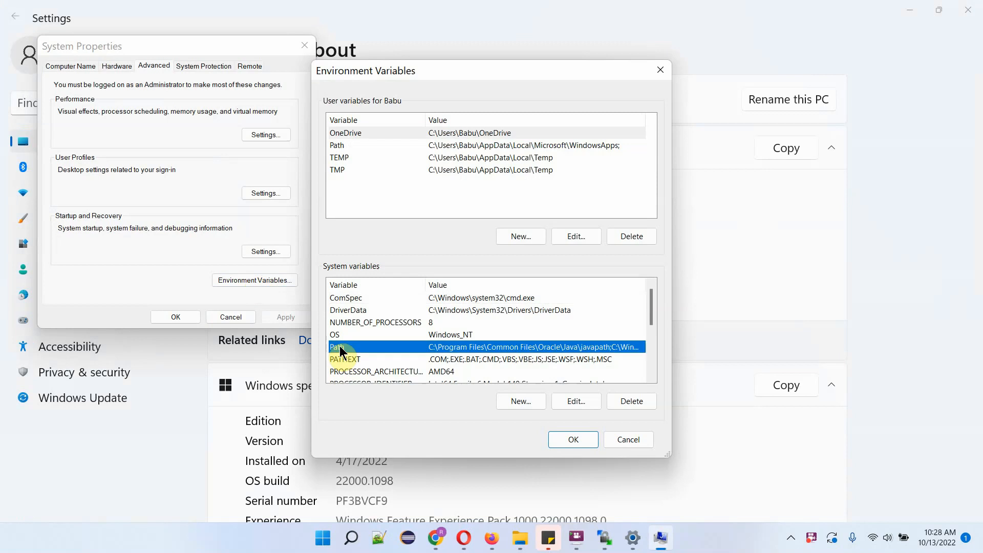
{"action": "left_click", "coordinate": [572, 401]}
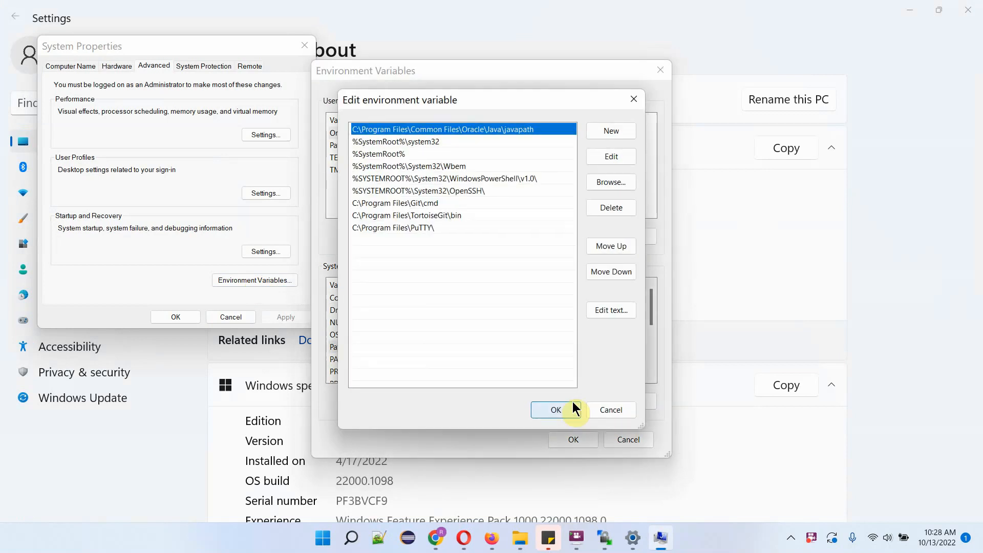
{"action": "left_click", "coordinate": [612, 130]}
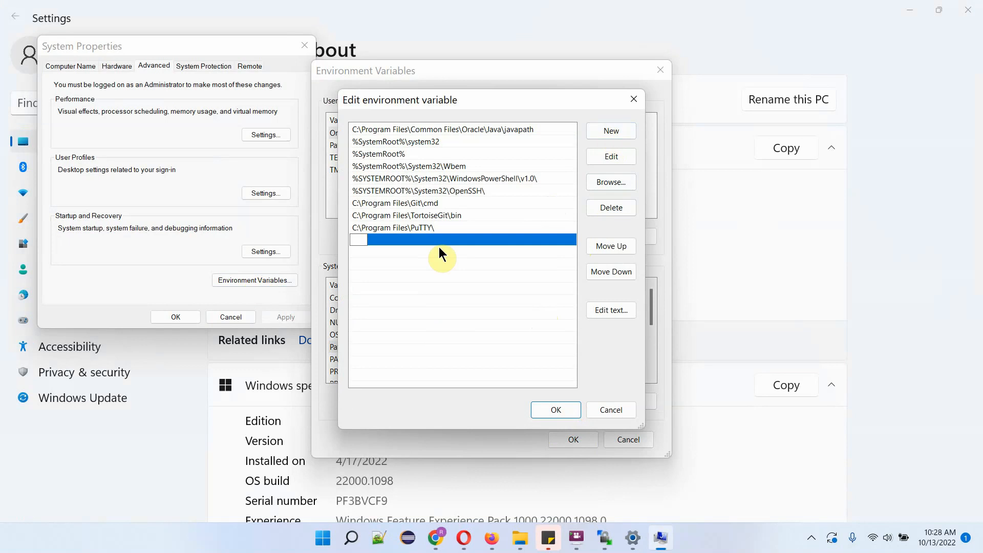
{"action": "right_click", "coordinate": [353, 238]}
{"action": "left_click", "coordinate": [193, 307]}
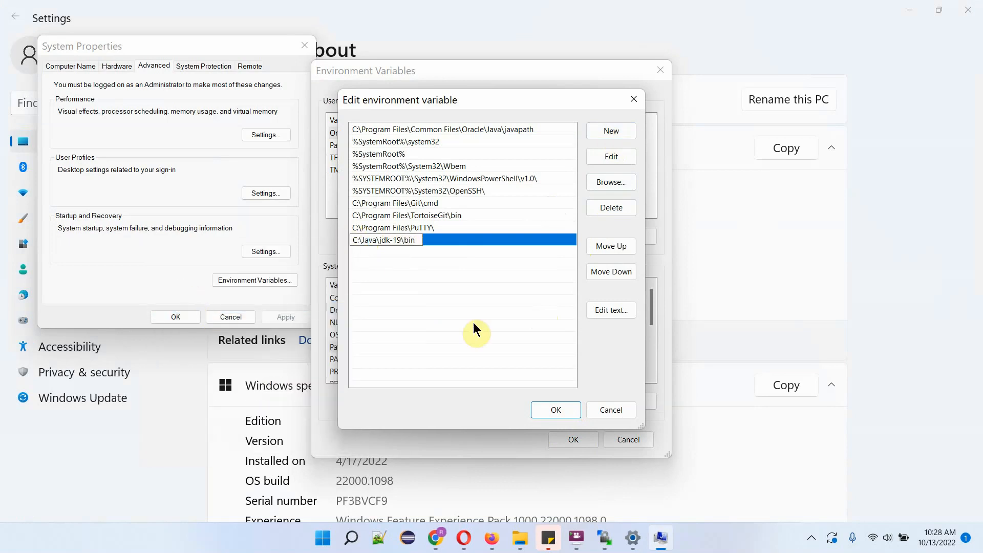
{"action": "left_click", "coordinate": [558, 411]}
{"action": "left_click", "coordinate": [568, 436]}
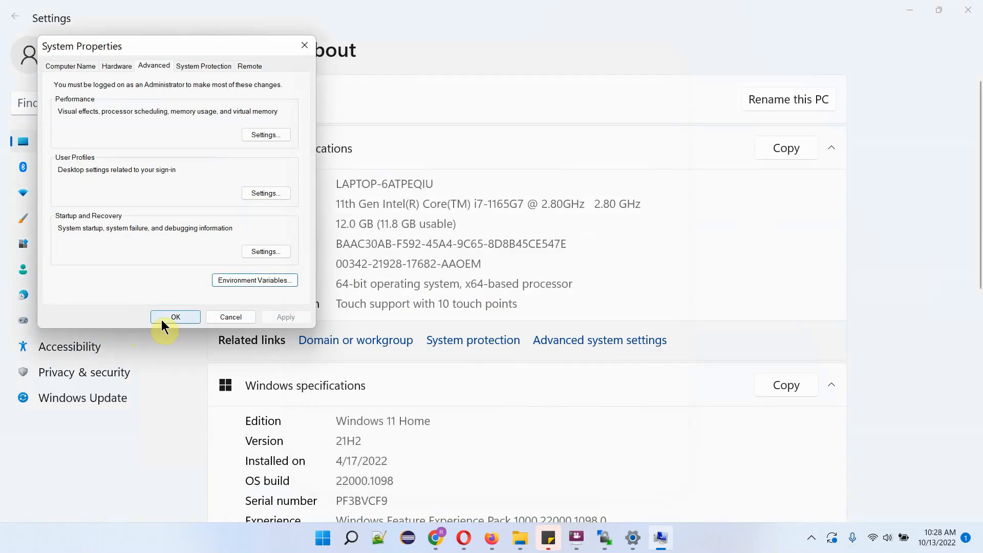
{"action": "left_click", "coordinate": [168, 318]}
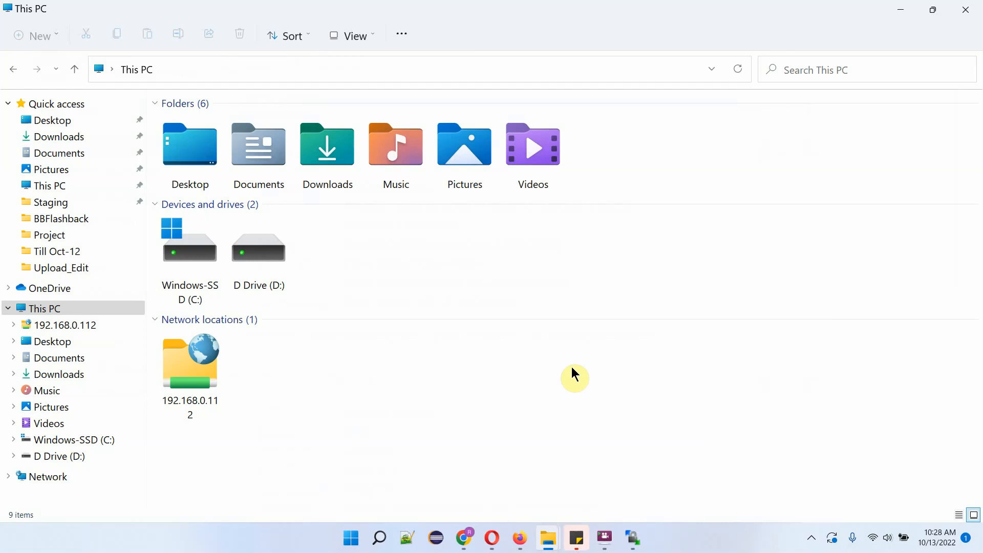
Step: Open a maximized Command Prompt and check the installed Java version with java -version
{"action": "left_click", "coordinate": [362, 541]}
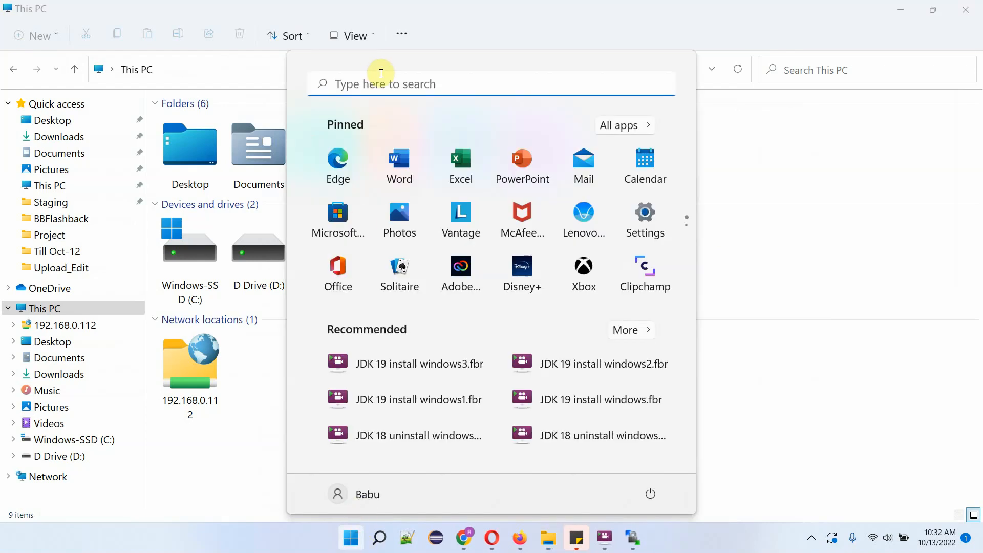
{"action": "left_click", "coordinate": [369, 77]}
{"action": "type", "text": "cm"}
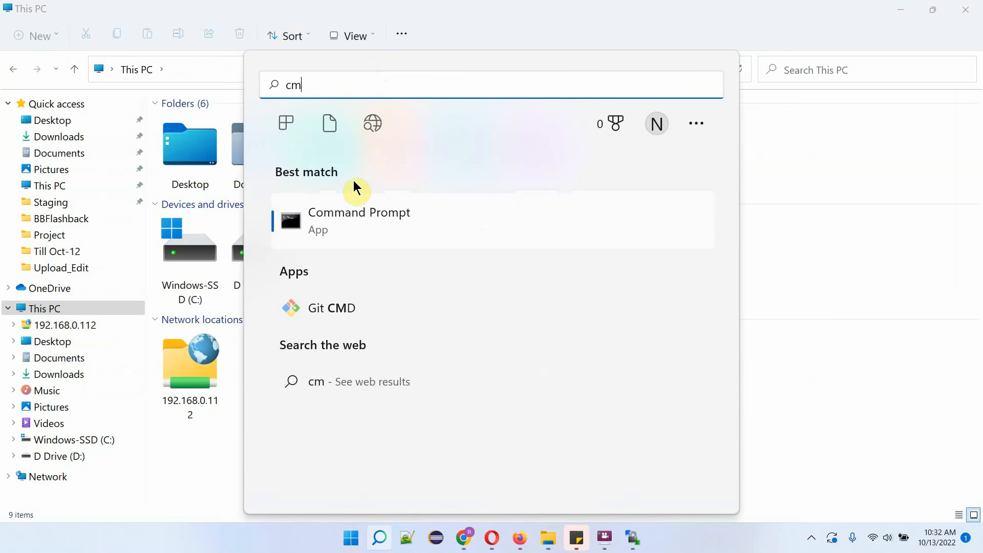
{"action": "left_click", "coordinate": [342, 219]}
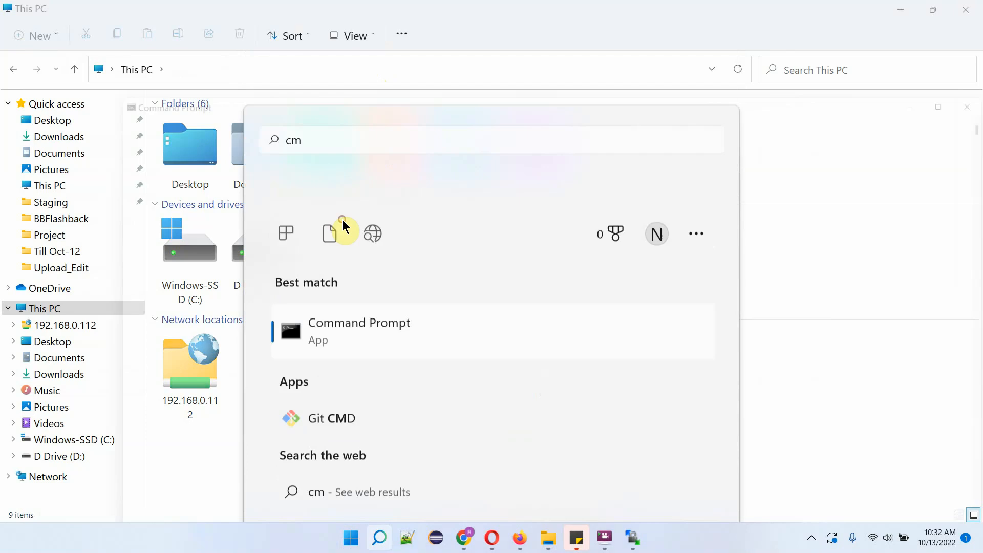
{"action": "double_click", "coordinate": [404, 87]}
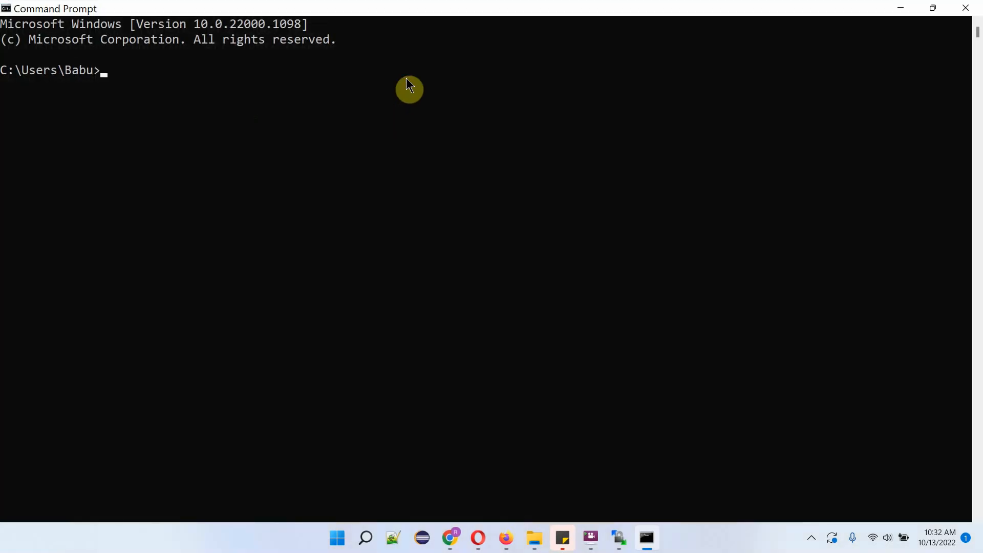
{"action": "type", "text": "java -version"}
{"action": "key", "text": "Return"}
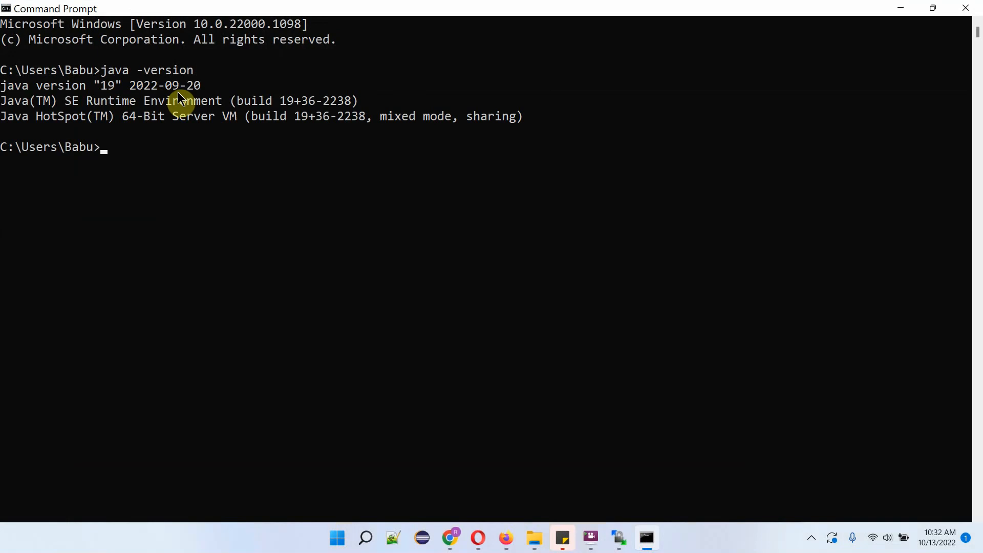
Step: Run javac and java without arguments to check that both commands respond, and clear the console
{"action": "type", "text": "javac"}
{"action": "key", "text": "Return"}
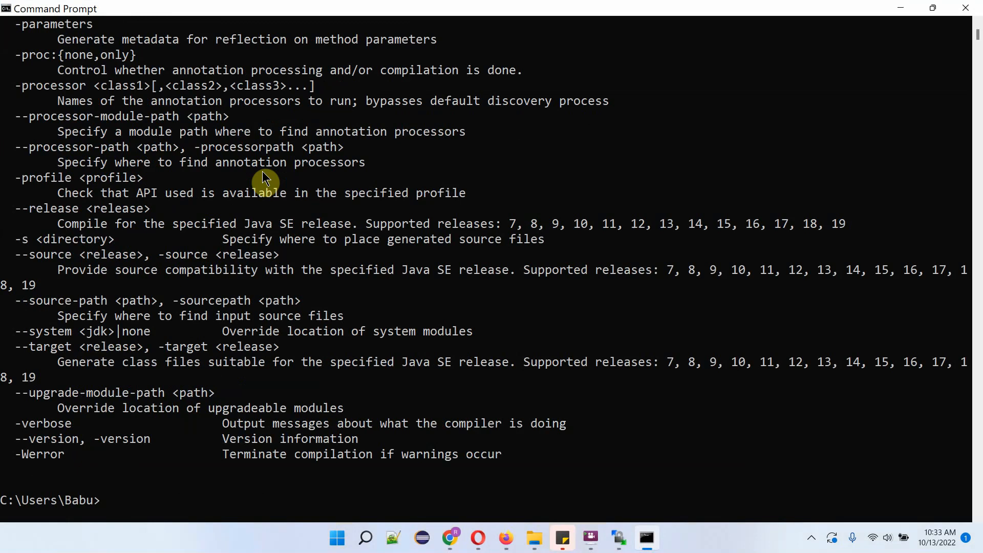
{"action": "type", "text": "java"}
{"action": "key", "text": "Return"}
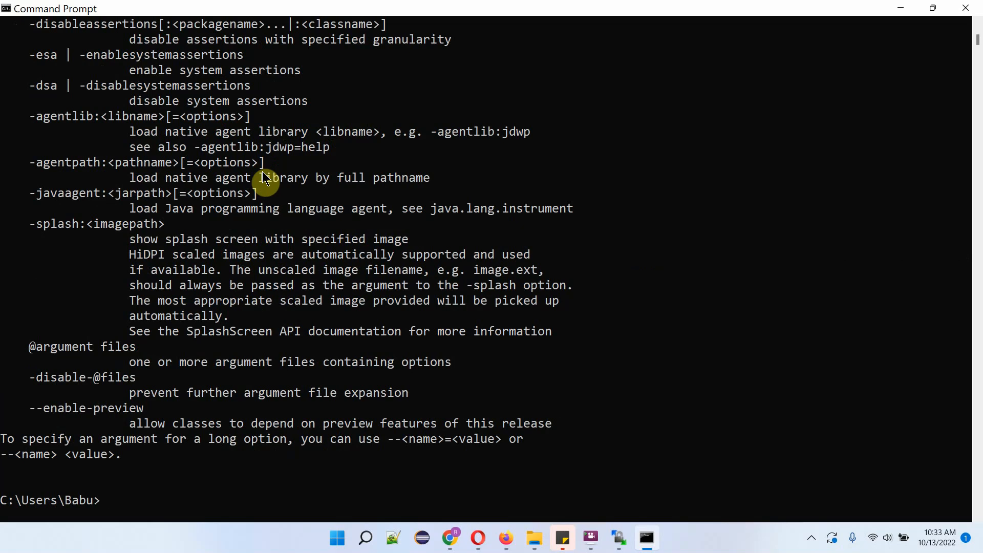
{"action": "type", "text": "cls"}
{"action": "key", "text": "Return"}
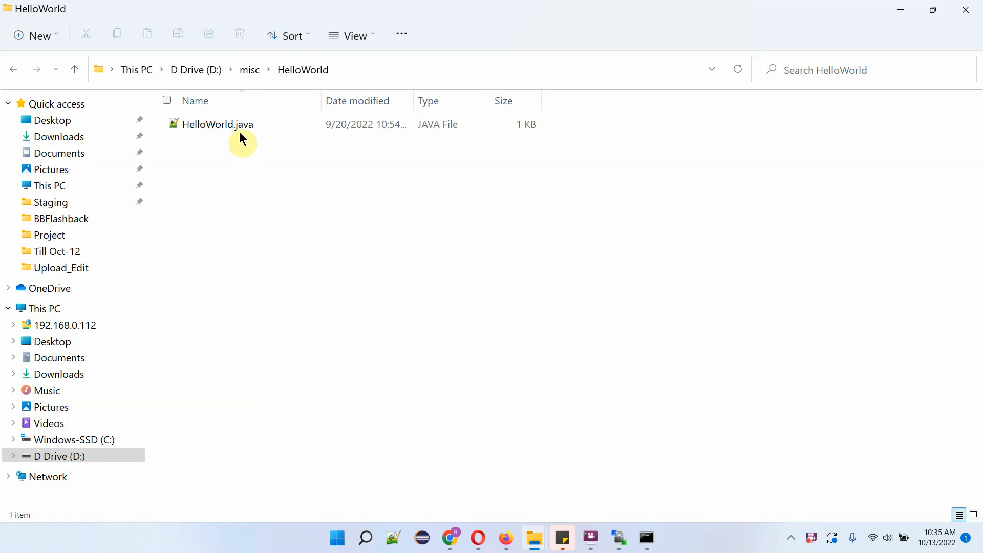
Step: Review the code of HelloWorld.java in Notepad++ and copy the path of its folder, D:\misc\HelloWorld
{"action": "double_click", "coordinate": [239, 128]}
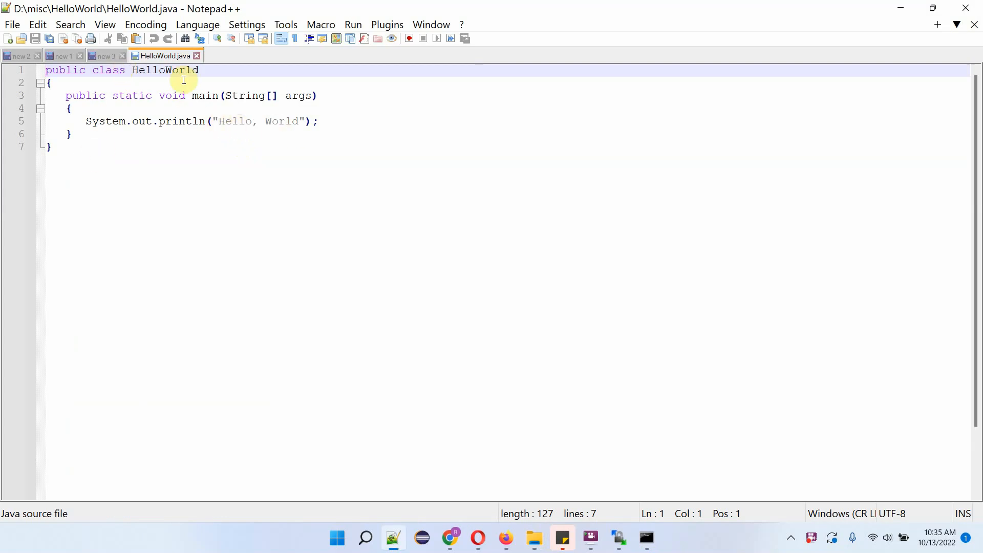
{"action": "left_click", "coordinate": [903, 9]}
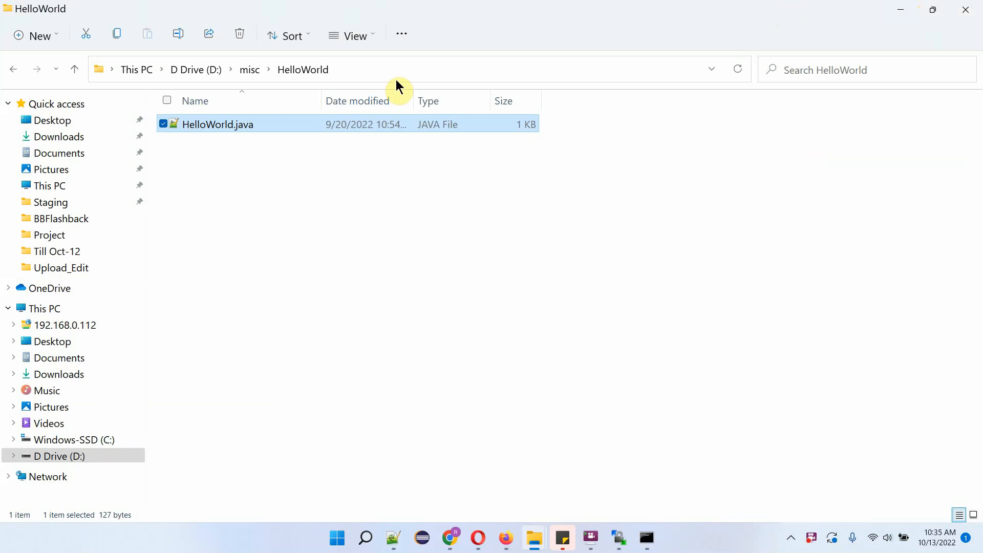
{"action": "left_click", "coordinate": [366, 71]}
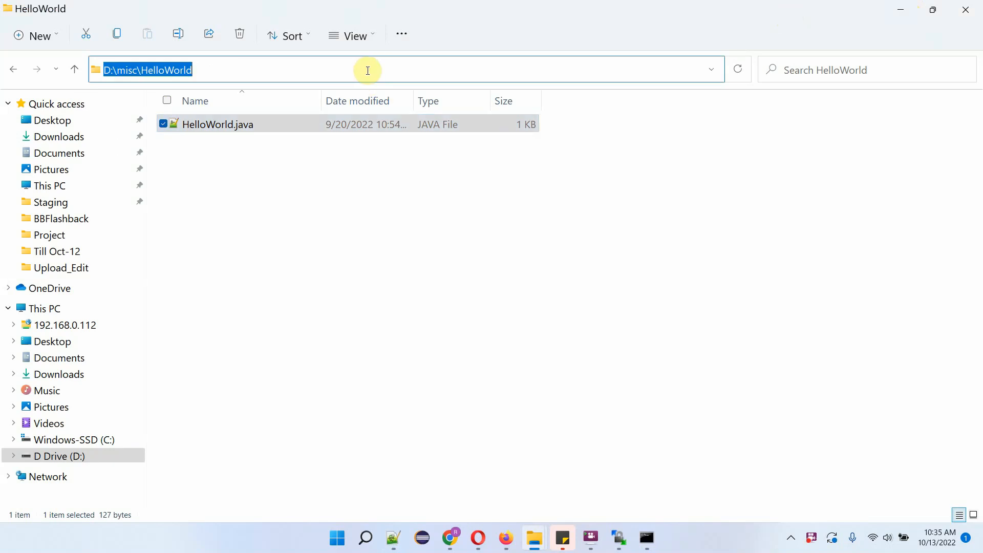
{"action": "right_click", "coordinate": [165, 75]}
{"action": "left_click", "coordinate": [62, 129]}
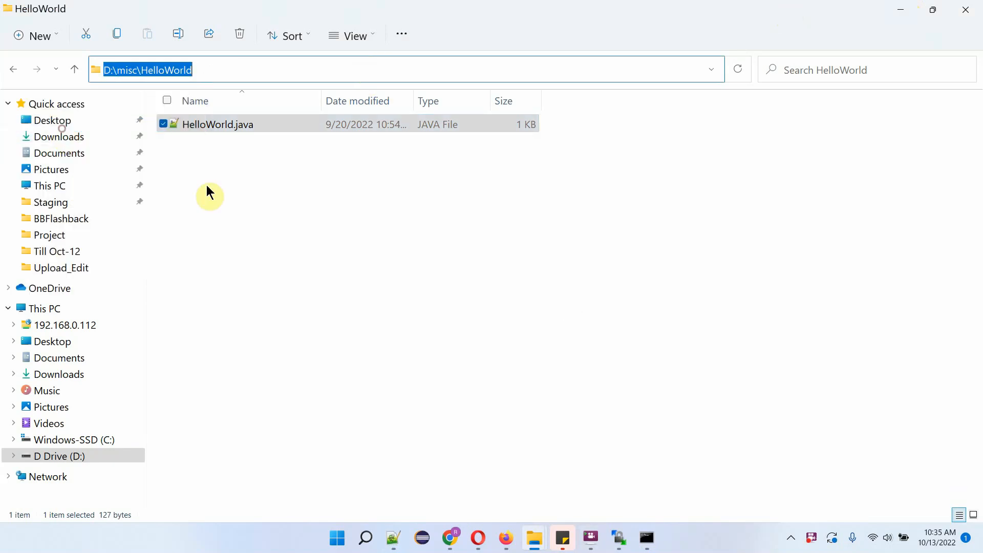
Step: Switch to the Command Prompt and change its working directory to D:\misc\HelloWorld on drive D
{"action": "left_click", "coordinate": [649, 542]}
{"action": "type", "text": "c"}
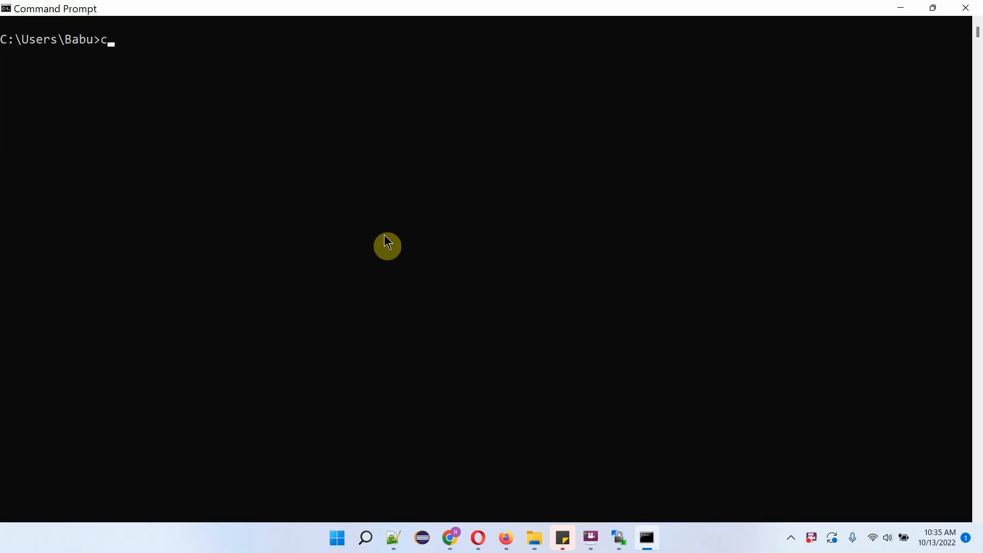
{"action": "type", "text": "d"}
{"action": "key", "text": "ctrl+v"}
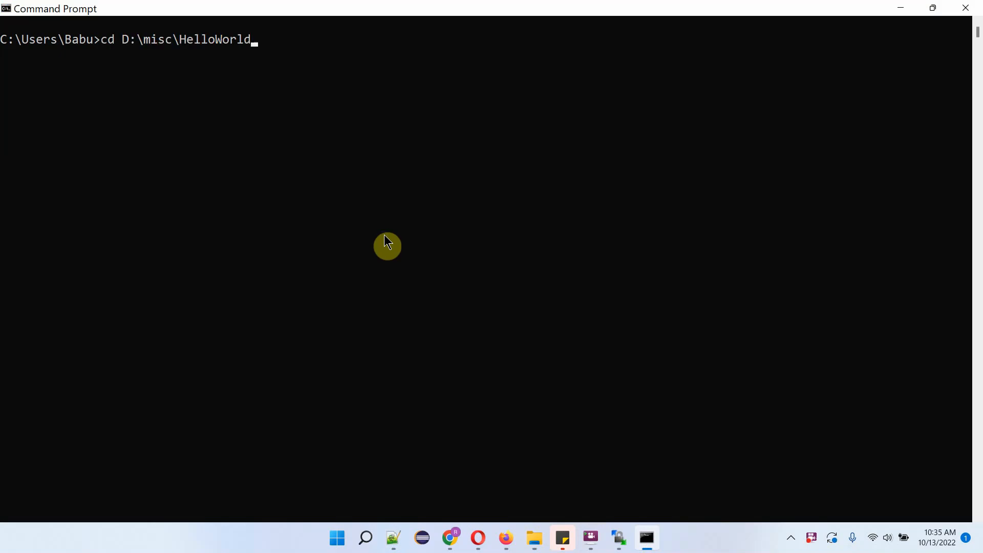
{"action": "key", "text": "Return"}
{"action": "type", "text": "d:"}
{"action": "key", "text": "Return"}
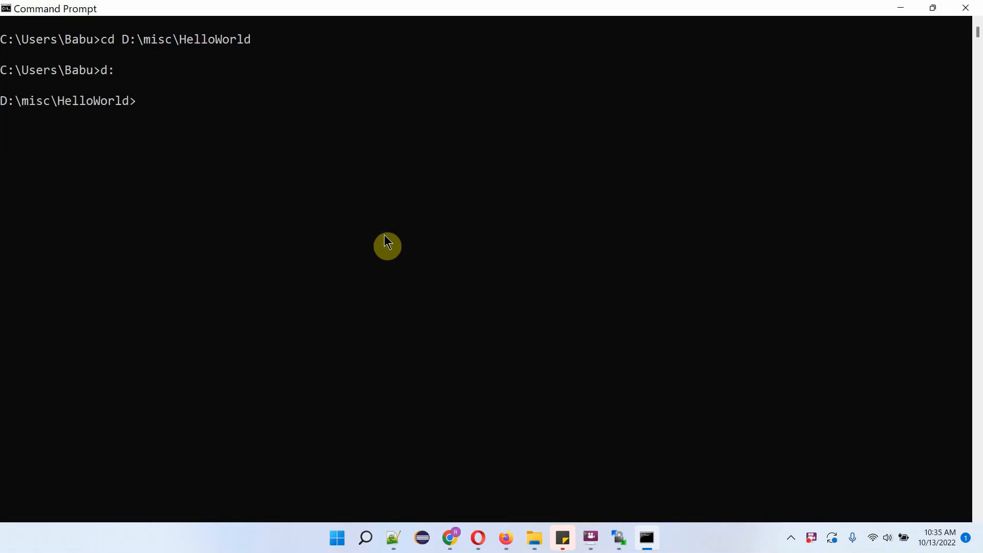
Step: Clear the console and compile HelloWorld.java with javac
{"action": "type", "text": "cls"}
{"action": "key", "text": "Return"}
{"action": "type", "text": "java"}
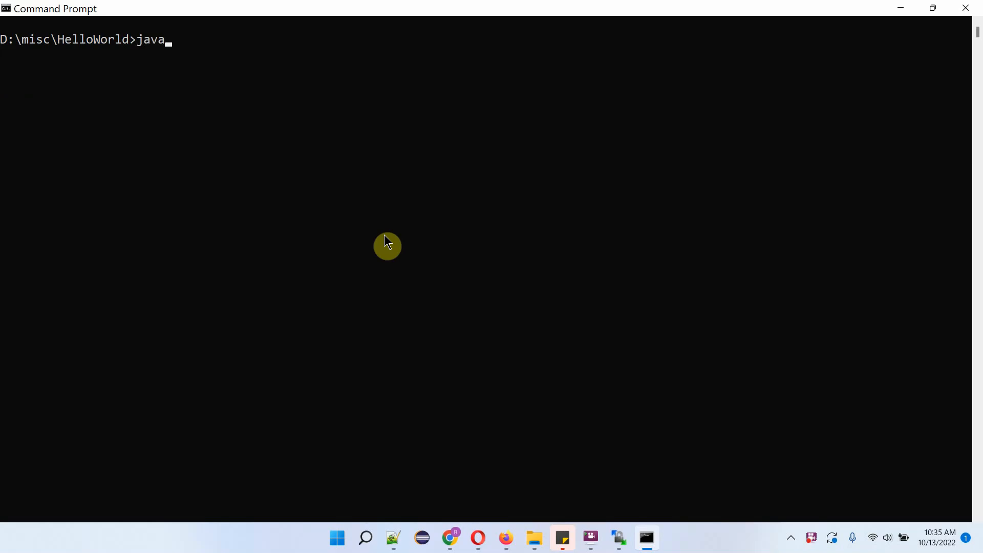
{"action": "type", "text": "c h"}
{"action": "key", "text": "Tab"}
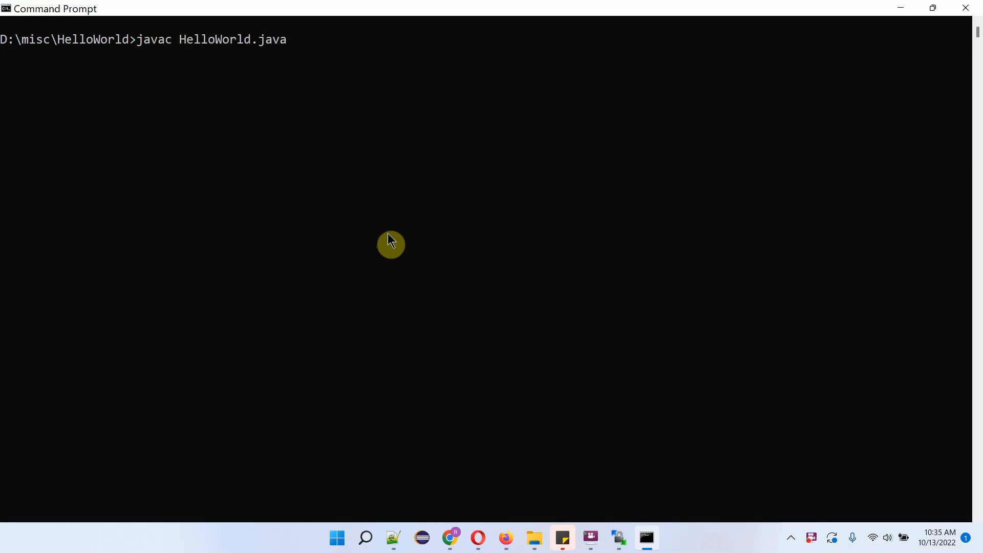
{"action": "key", "text": "Return"}
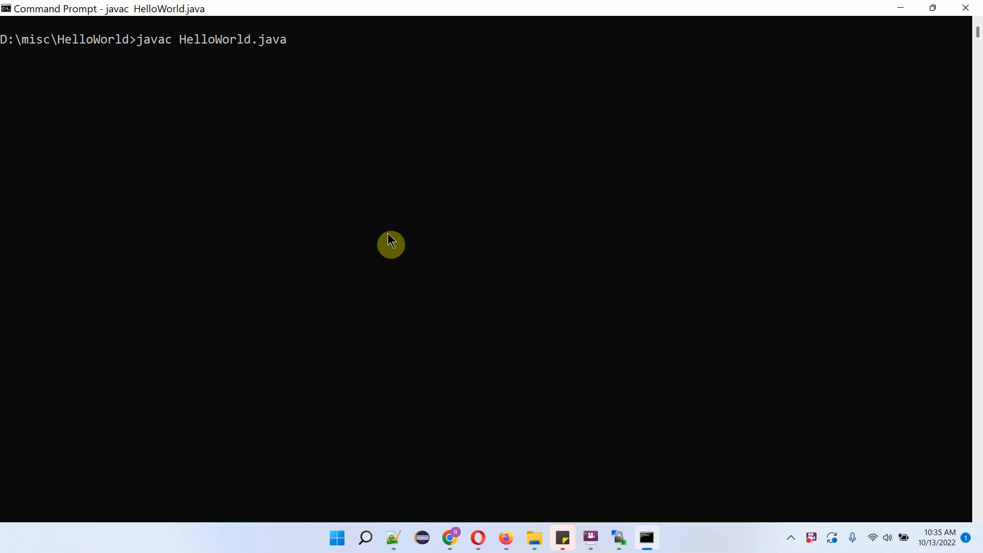
Step: Switch to the HelloWorld folder in File Explorer and view the details of the compiled HelloWorld.class file
{"action": "left_click", "coordinate": [534, 538]}
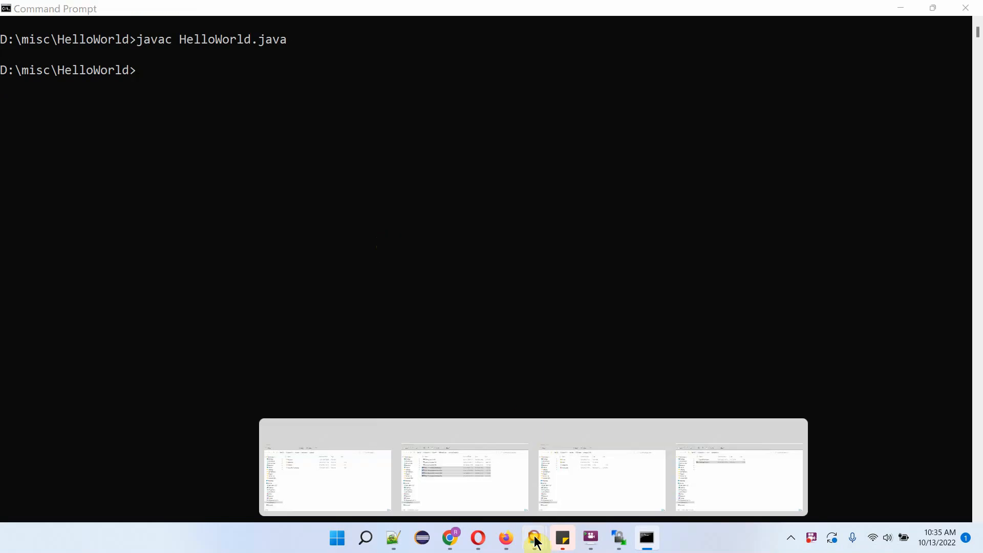
{"action": "left_click", "coordinate": [731, 496]}
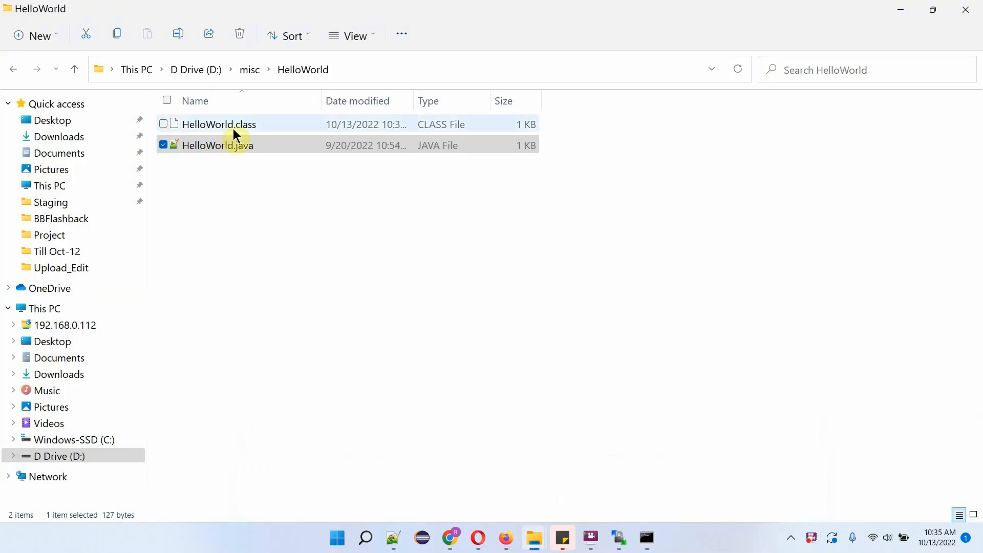
{"action": "mouse_move", "coordinate": [234, 131]}
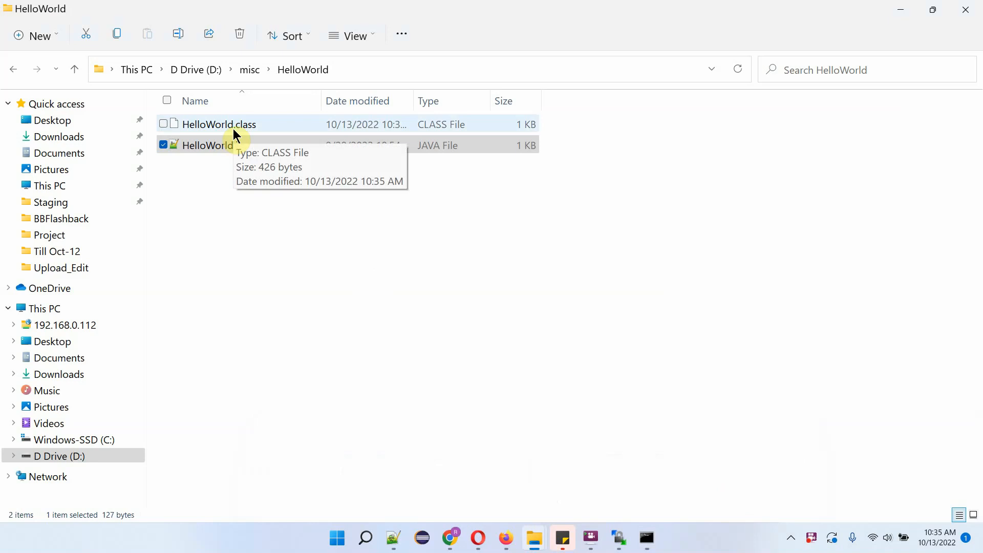
Step: Switch to the Command Prompt and run the compiled HelloWorld class with java
{"action": "left_click", "coordinate": [647, 538]}
{"action": "type", "text": "java"}
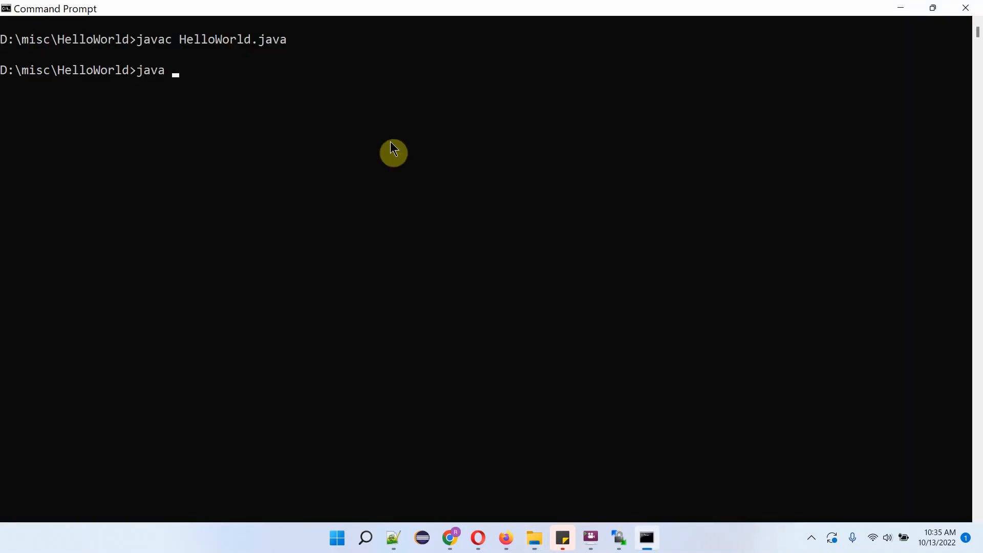
{"action": "key", "text": "Tab"}
{"action": "key", "text": "BackSpace"}
{"action": "key", "text": "BackSpace"}
{"action": "key", "text": "BackSpace"}
{"action": "key", "text": "BackSpace"}
{"action": "key", "text": "BackSpace"}
{"action": "key", "text": "BackSpace"}
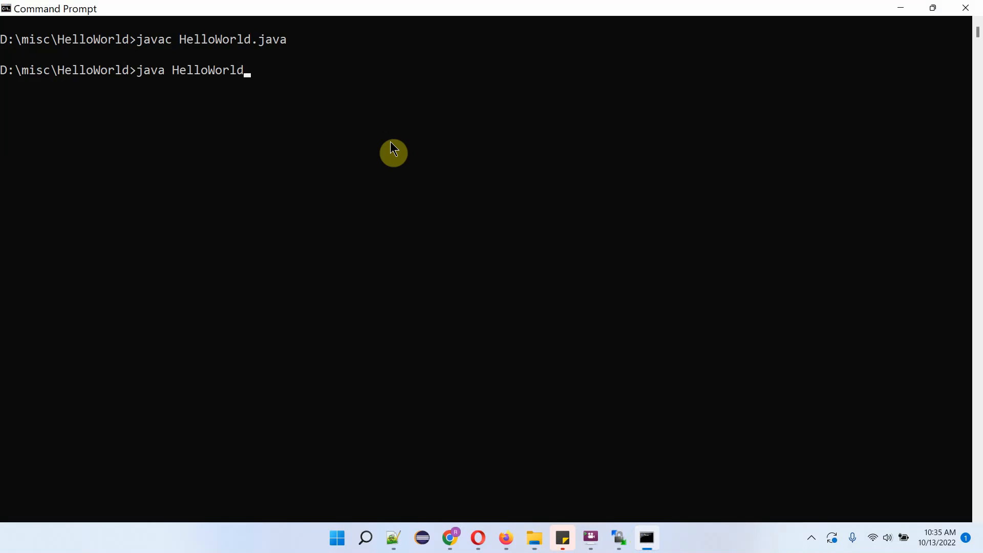
{"action": "key", "text": "Return"}
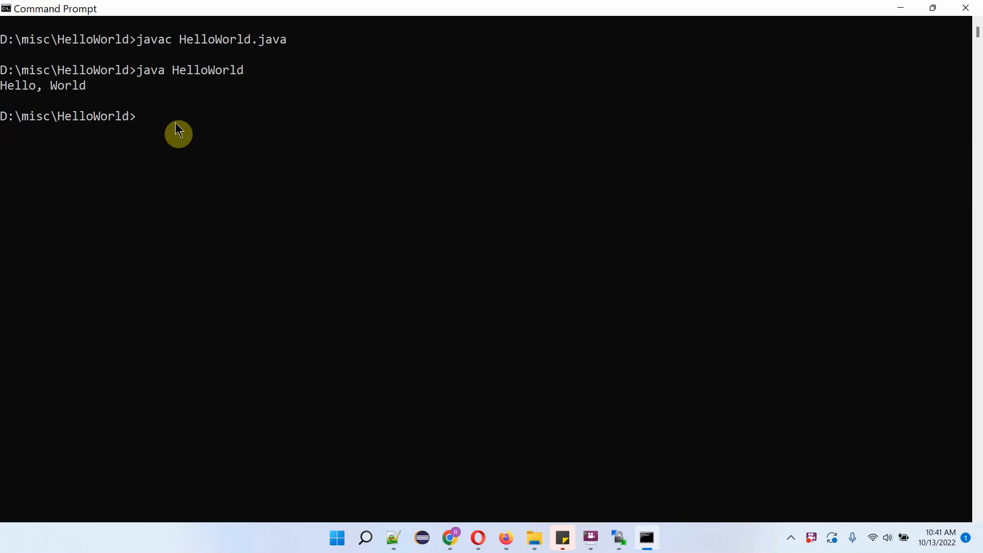
Step: Switch to Eclipse and open the Installed JREs page under Java in the maximized Preferences window
{"action": "left_click", "coordinate": [420, 537]}
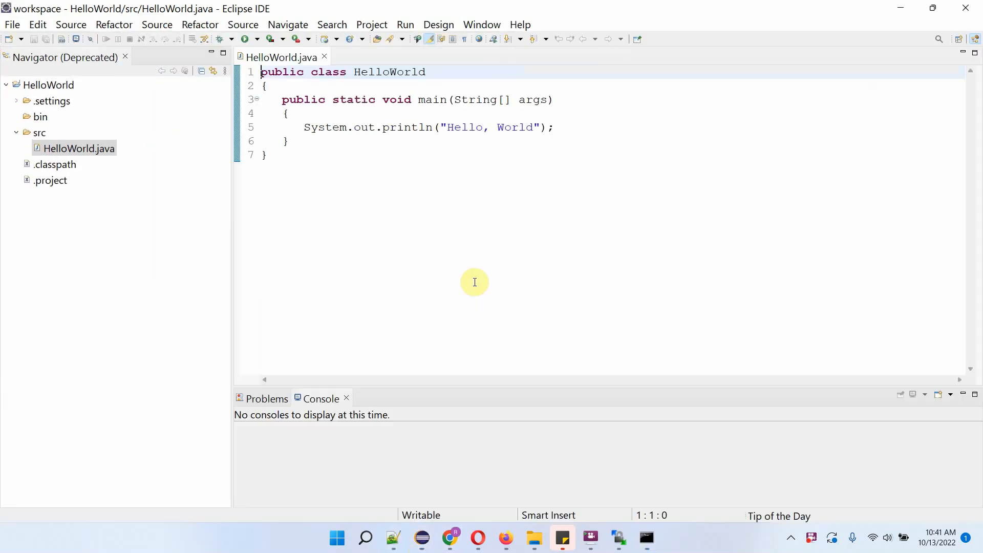
{"action": "left_click", "coordinate": [327, 165]}
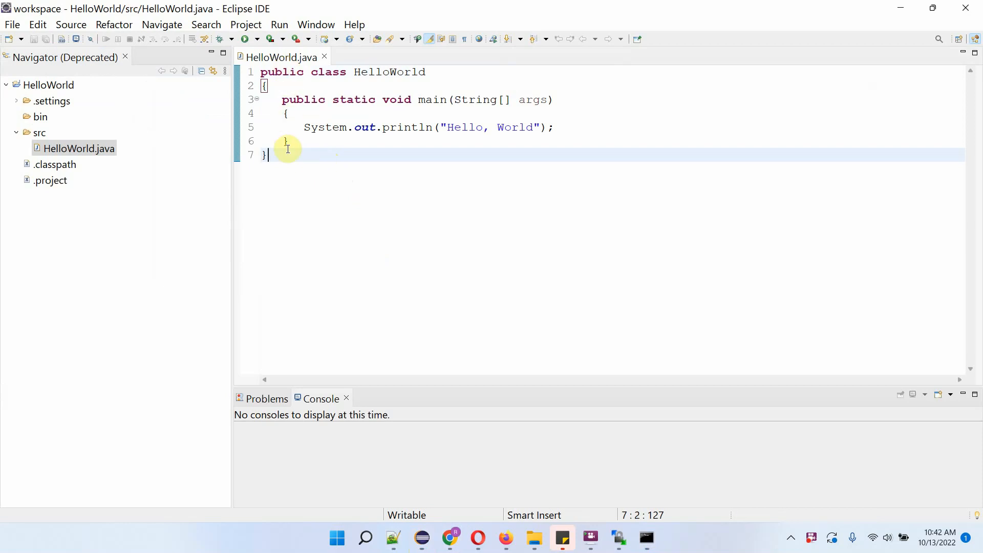
{"action": "left_click", "coordinate": [314, 25]}
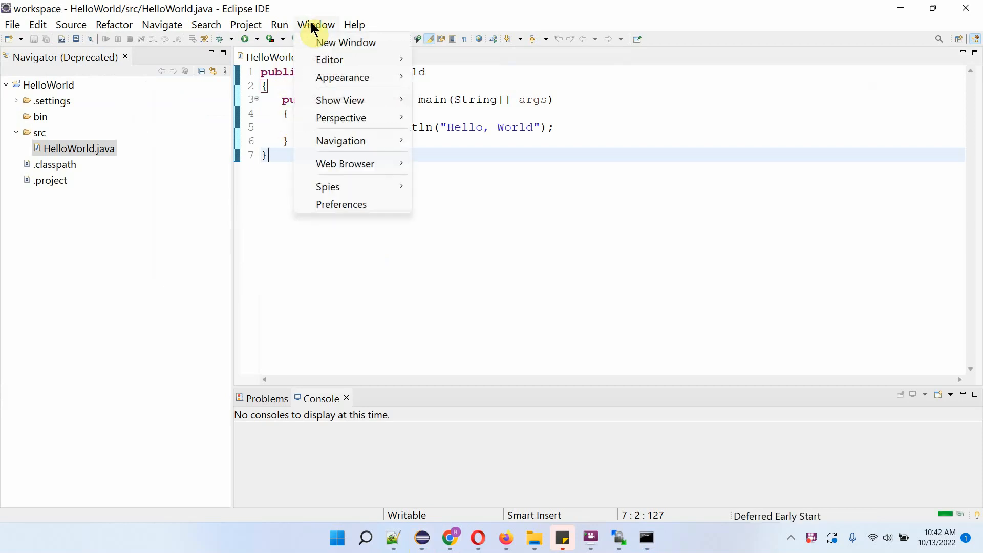
{"action": "left_click", "coordinate": [328, 205]}
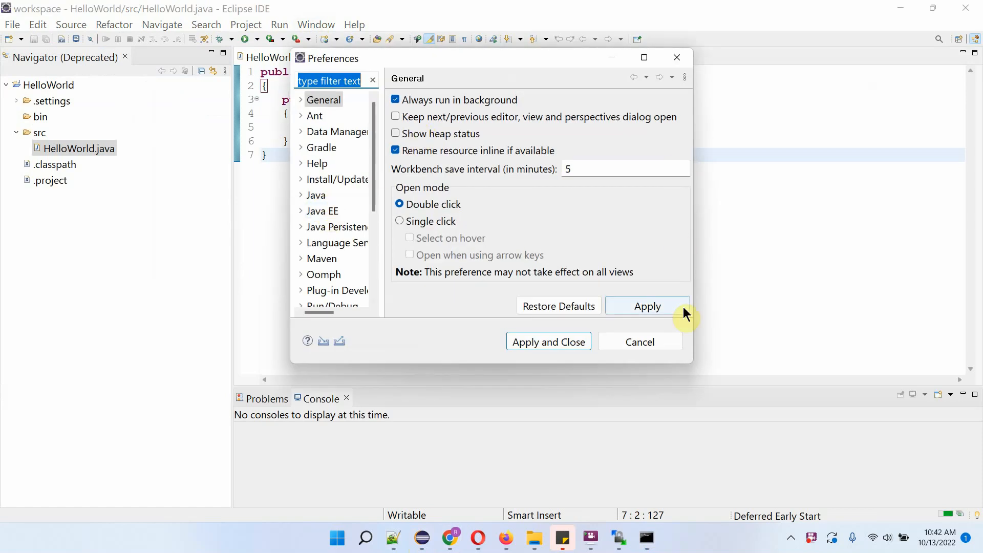
{"action": "left_click", "coordinate": [645, 59]}
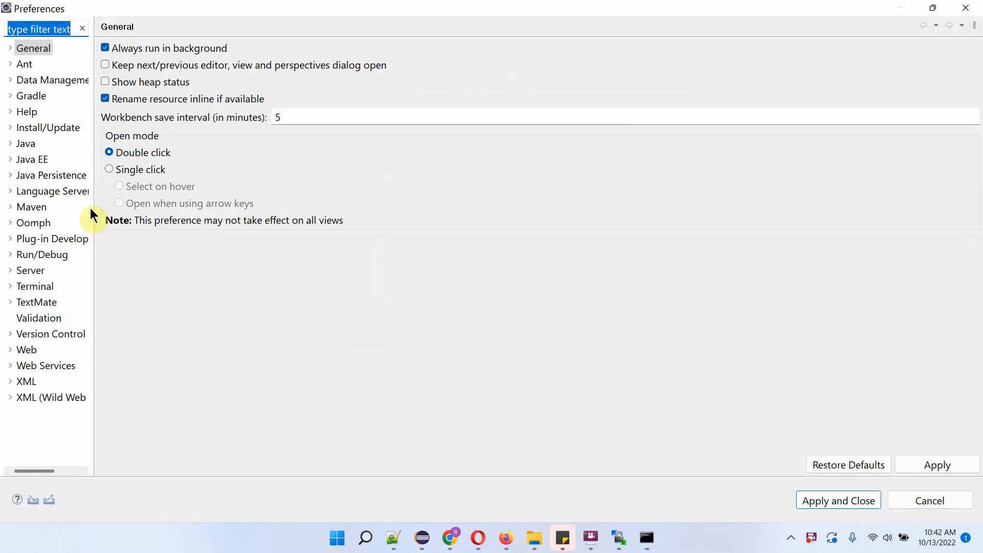
{"action": "left_click", "coordinate": [11, 143]}
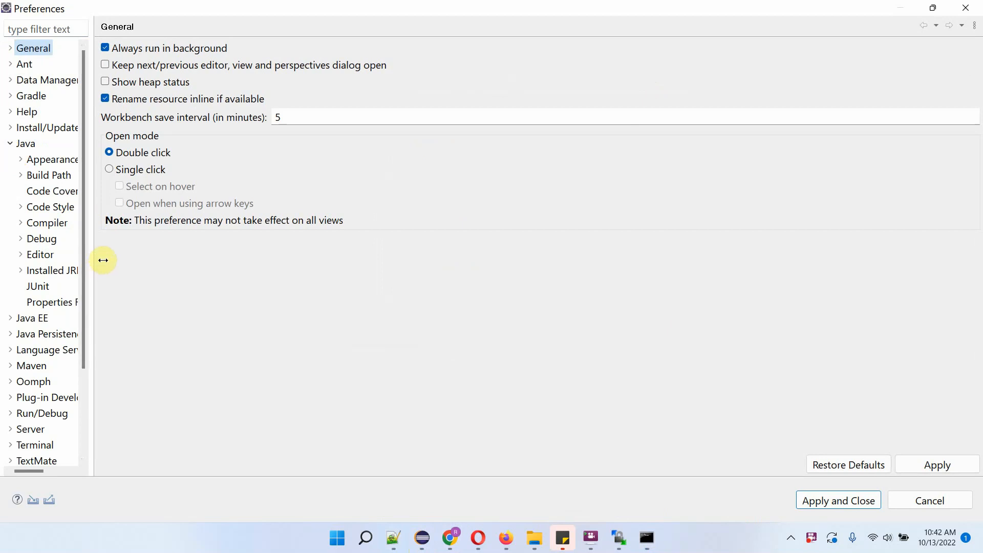
{"action": "left_click_drag", "start_coordinate": [93, 253], "coordinate": [171, 272]}
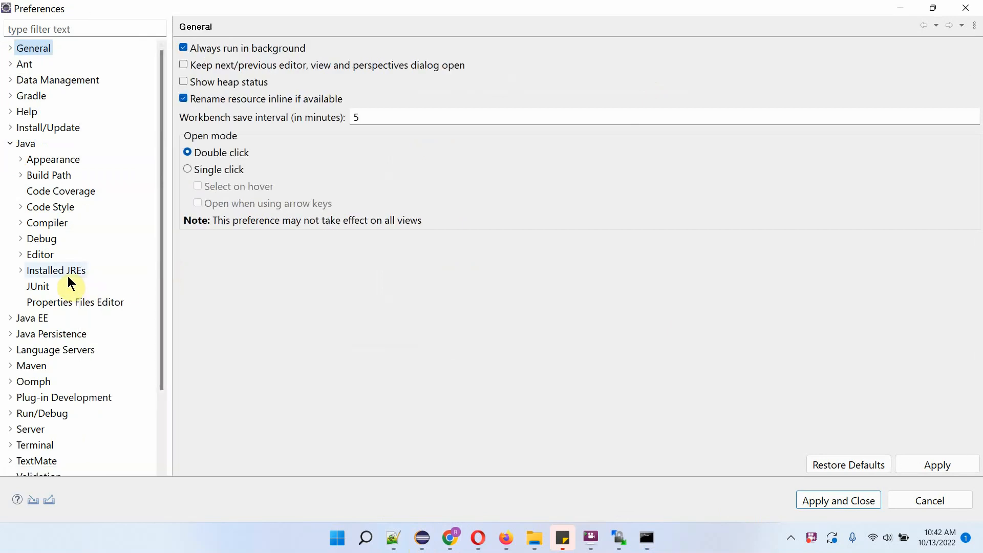
{"action": "left_click", "coordinate": [67, 274]}
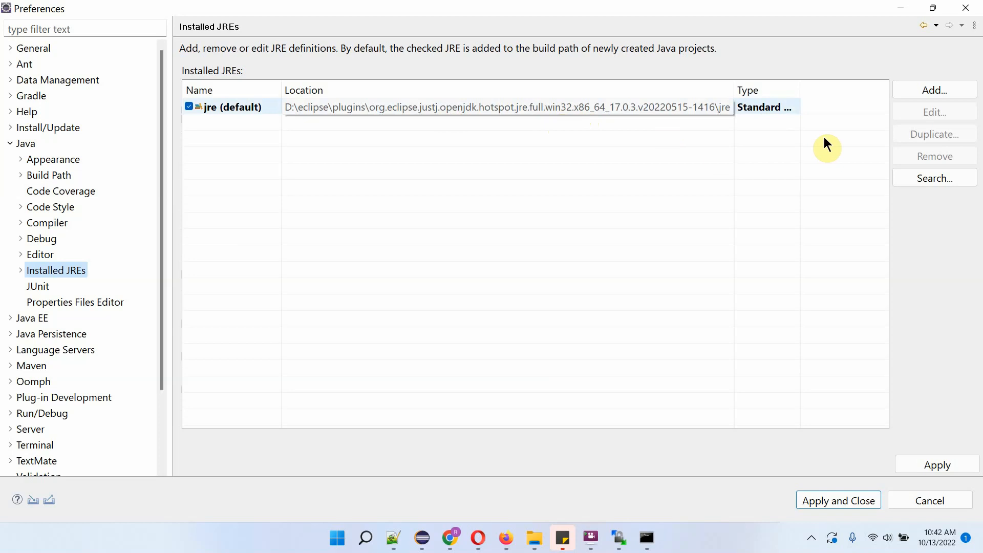
Step: Add C:\Java\jdk-19 as a Standard VM JRE, make it the default and apply the preferences
{"action": "left_click", "coordinate": [922, 91]}
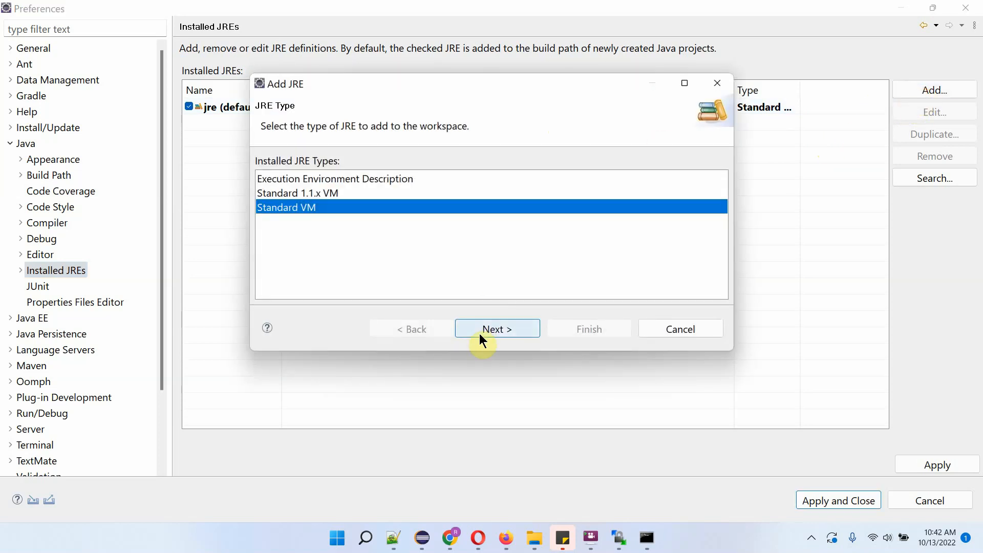
{"action": "left_click", "coordinate": [495, 330]}
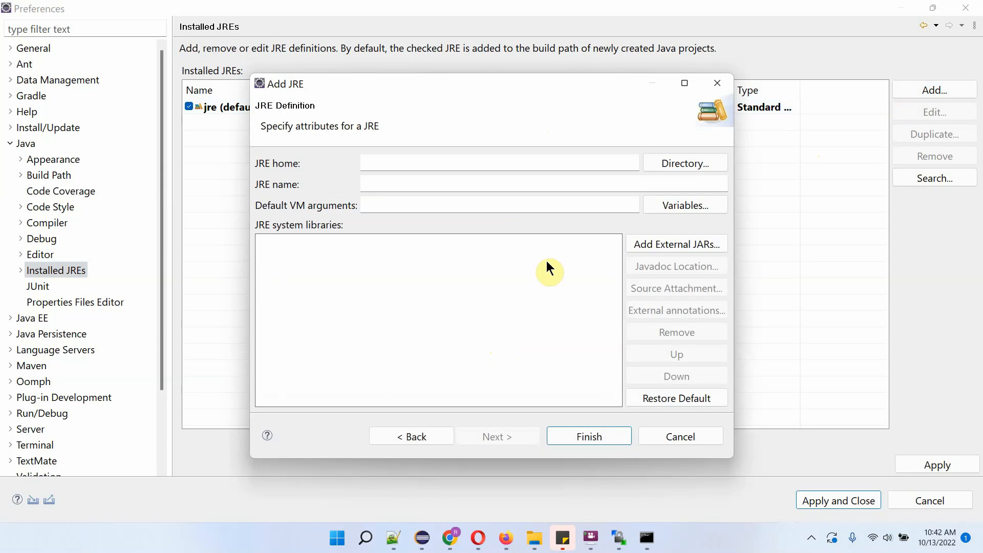
{"action": "left_click", "coordinate": [677, 165]}
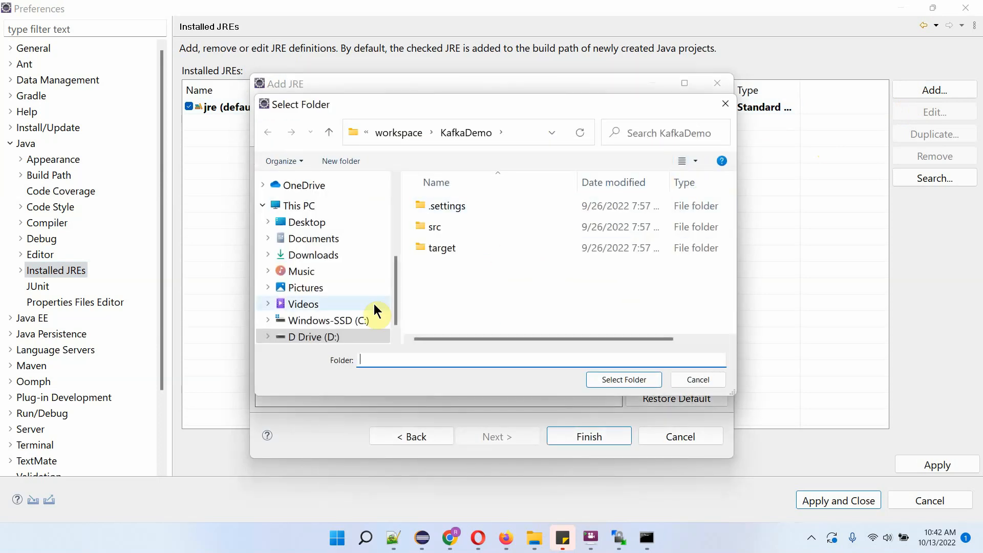
{"action": "left_click", "coordinate": [330, 322]}
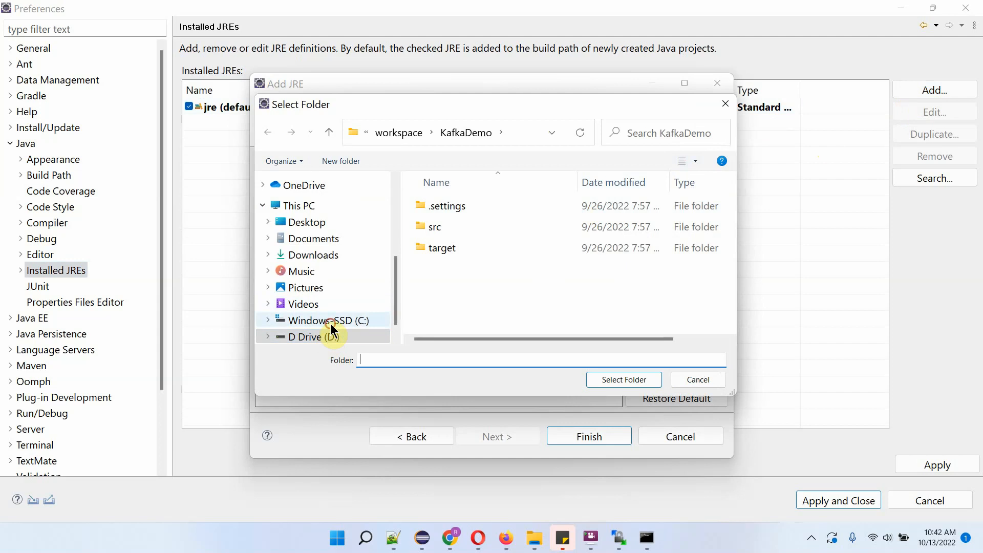
{"action": "double_click", "coordinate": [434, 227]}
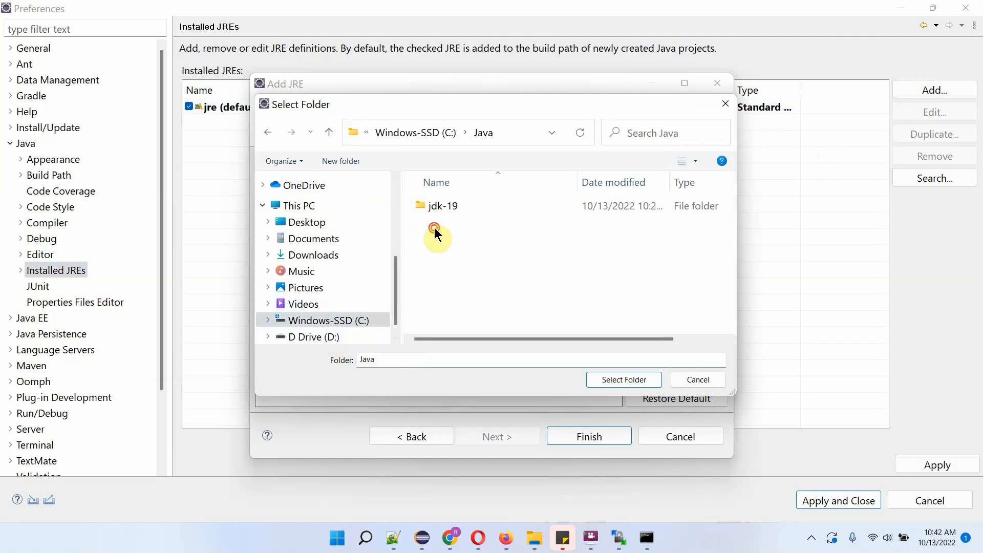
{"action": "left_click", "coordinate": [449, 204]}
{"action": "left_click", "coordinate": [619, 379]}
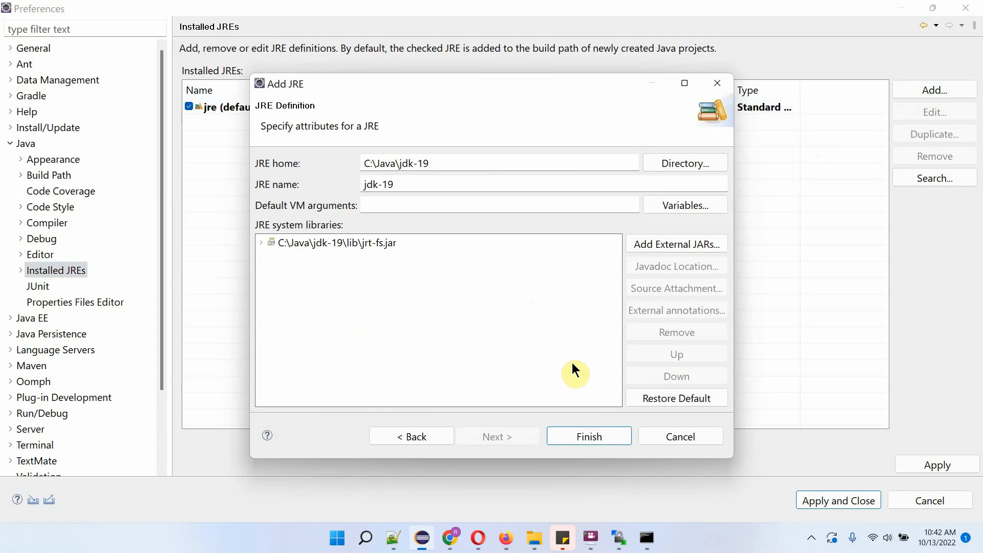
{"action": "left_click", "coordinate": [583, 439]}
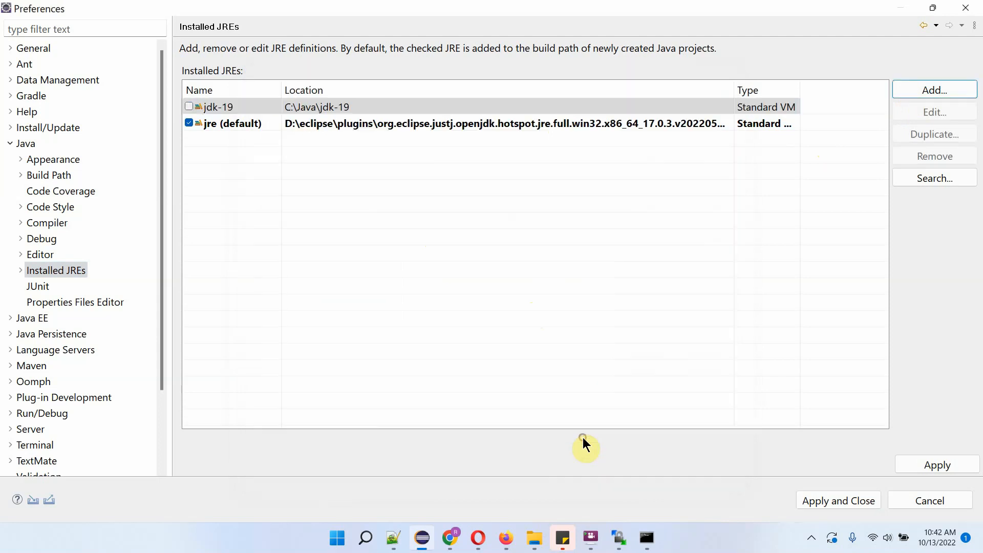
{"action": "left_click", "coordinate": [191, 106]}
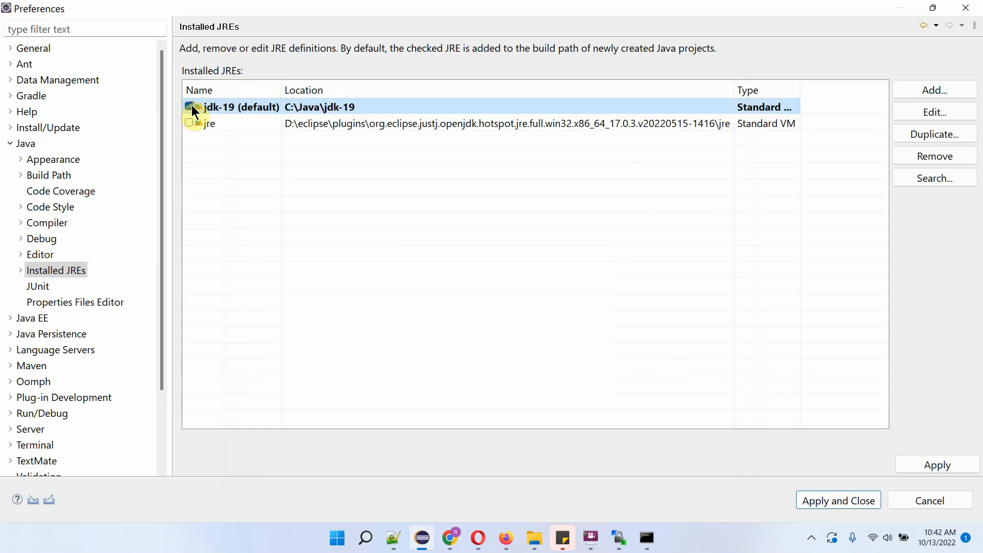
{"action": "left_click", "coordinate": [846, 502]}
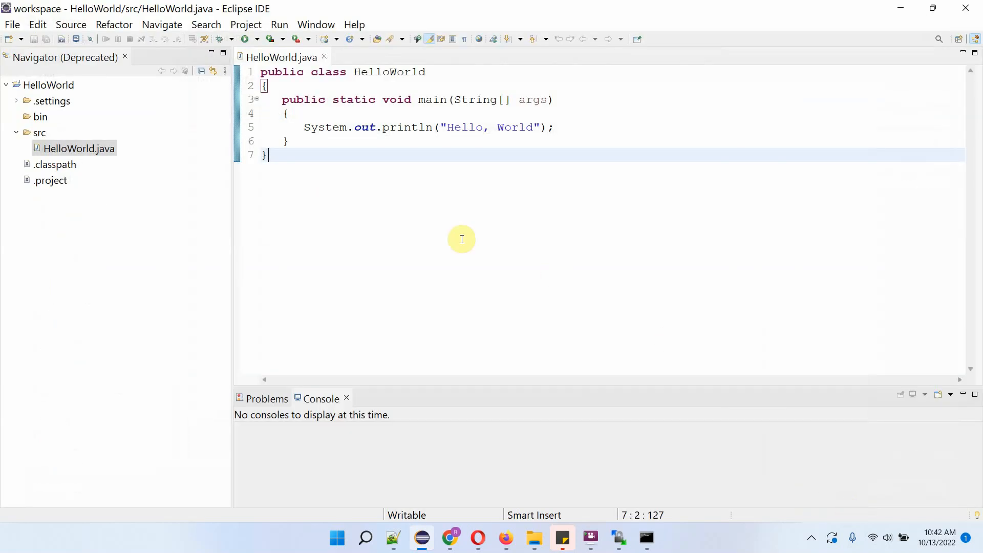
Step: Run HelloWorld.java in Eclipse and check its output in the console
{"action": "left_click", "coordinate": [247, 40]}
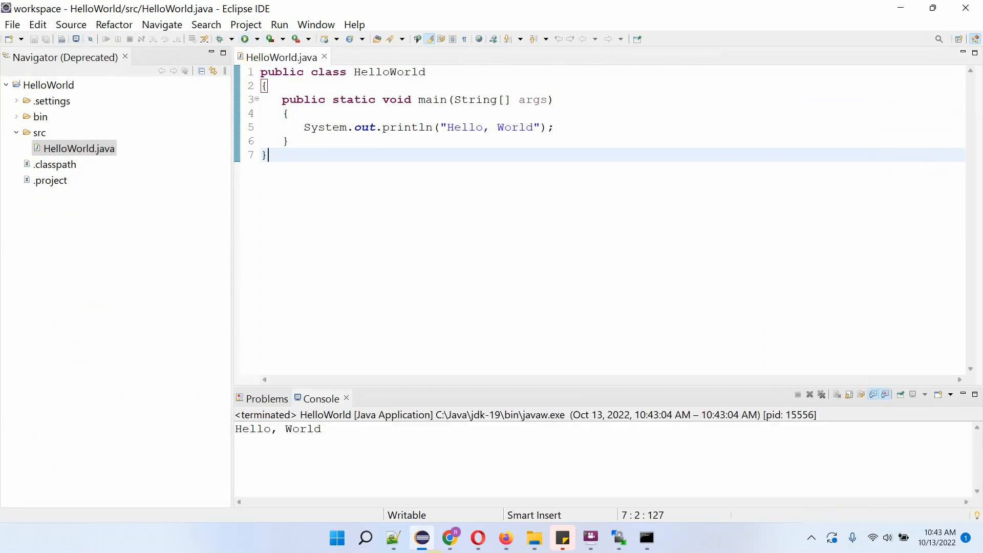
{"action": "left_click_drag", "start_coordinate": [322, 430], "coordinate": [203, 419]}
{"action": "left_click", "coordinate": [234, 437]}
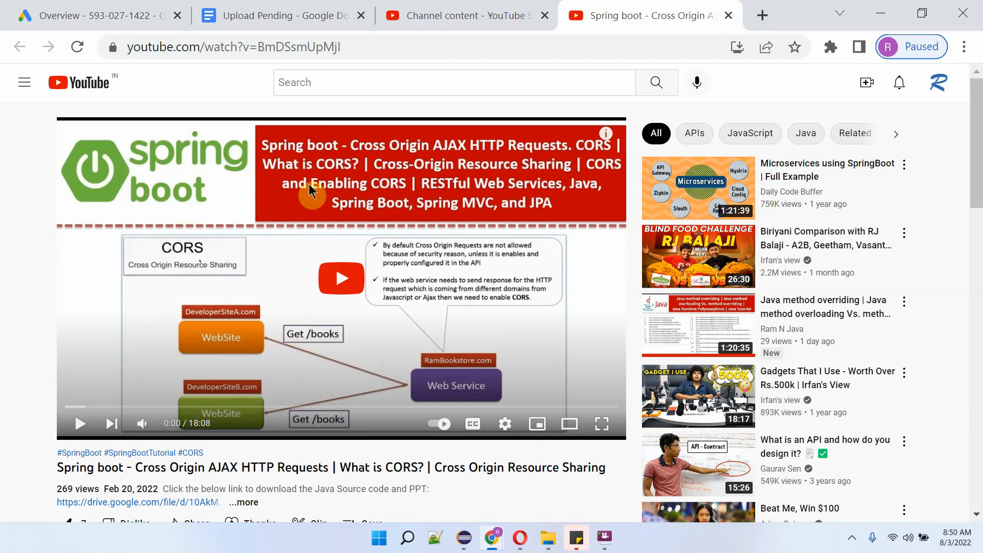
Step: Expand the description of the Spring Boot CORS video on YouTube and view its source code download links
{"action": "scroll", "coordinate": [376, 333], "scroll_direction": "down", "scroll_amount": 3}
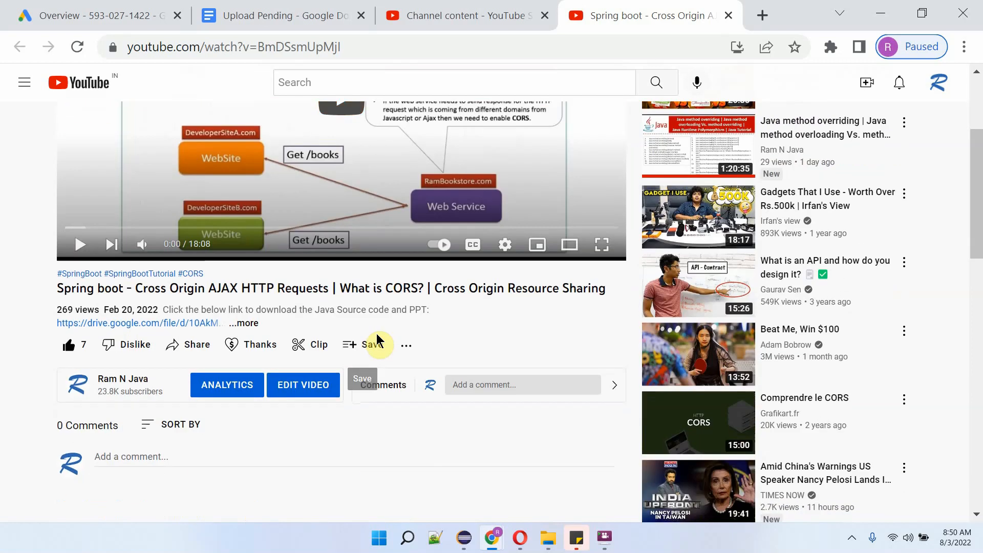
{"action": "left_click", "coordinate": [253, 324]}
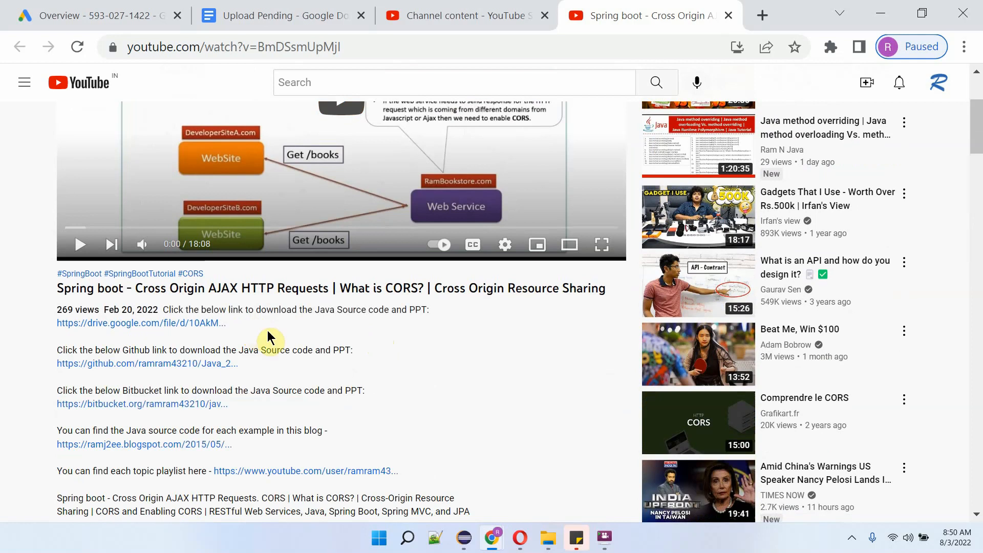
{"action": "scroll", "coordinate": [312, 351], "scroll_direction": "down", "scroll_amount": 2}
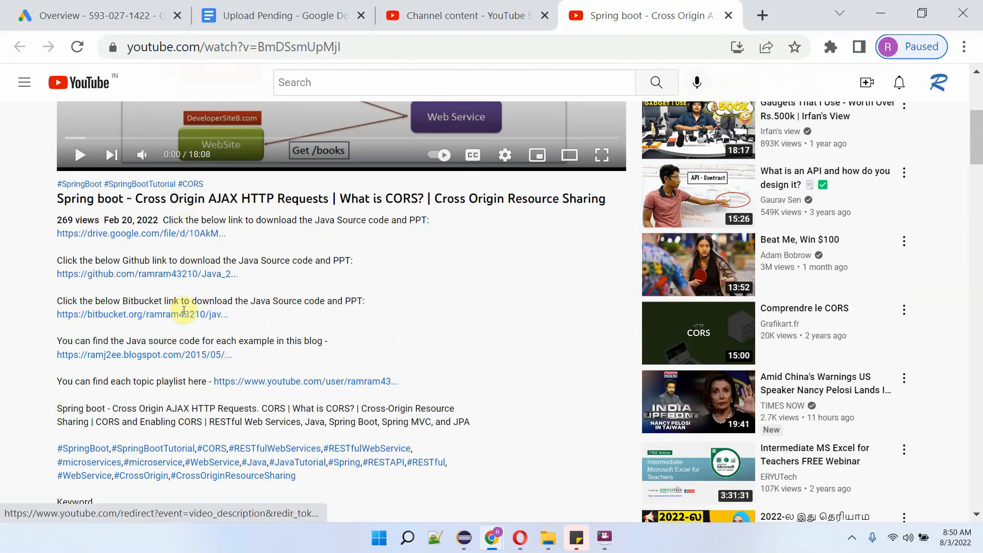